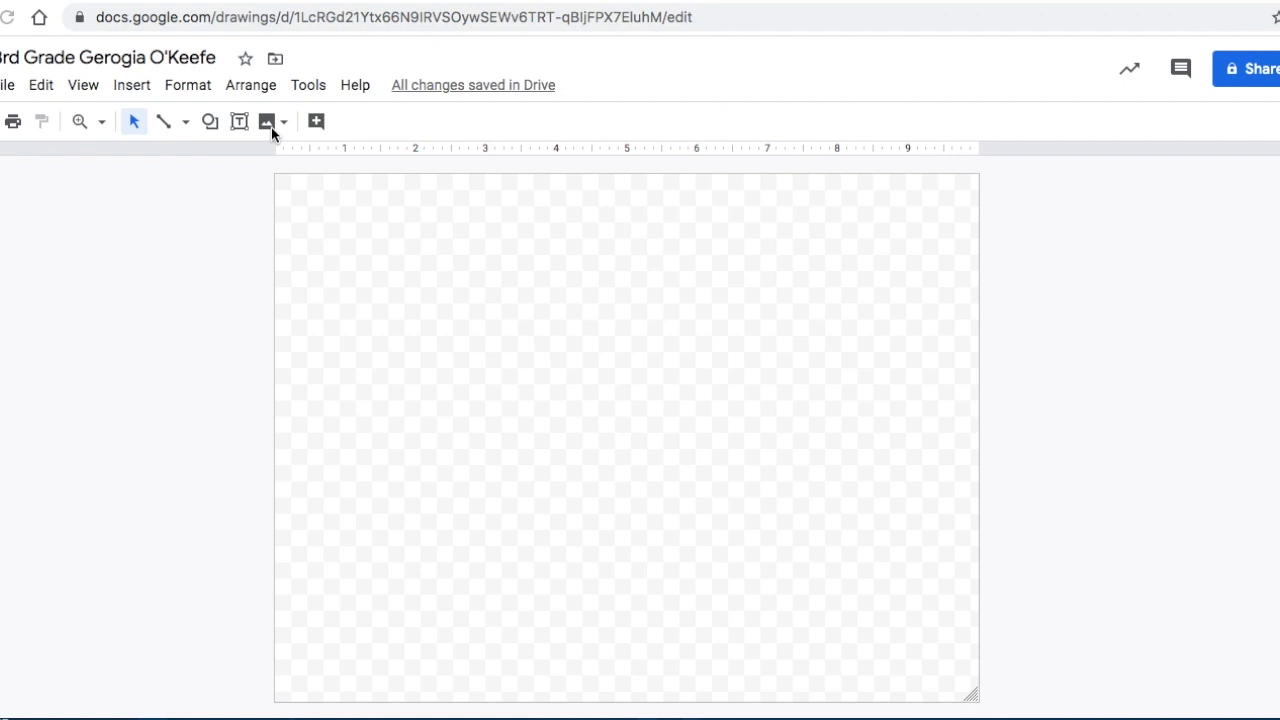
Open the web image search for the drawing and search for "rose".
click(268, 123)
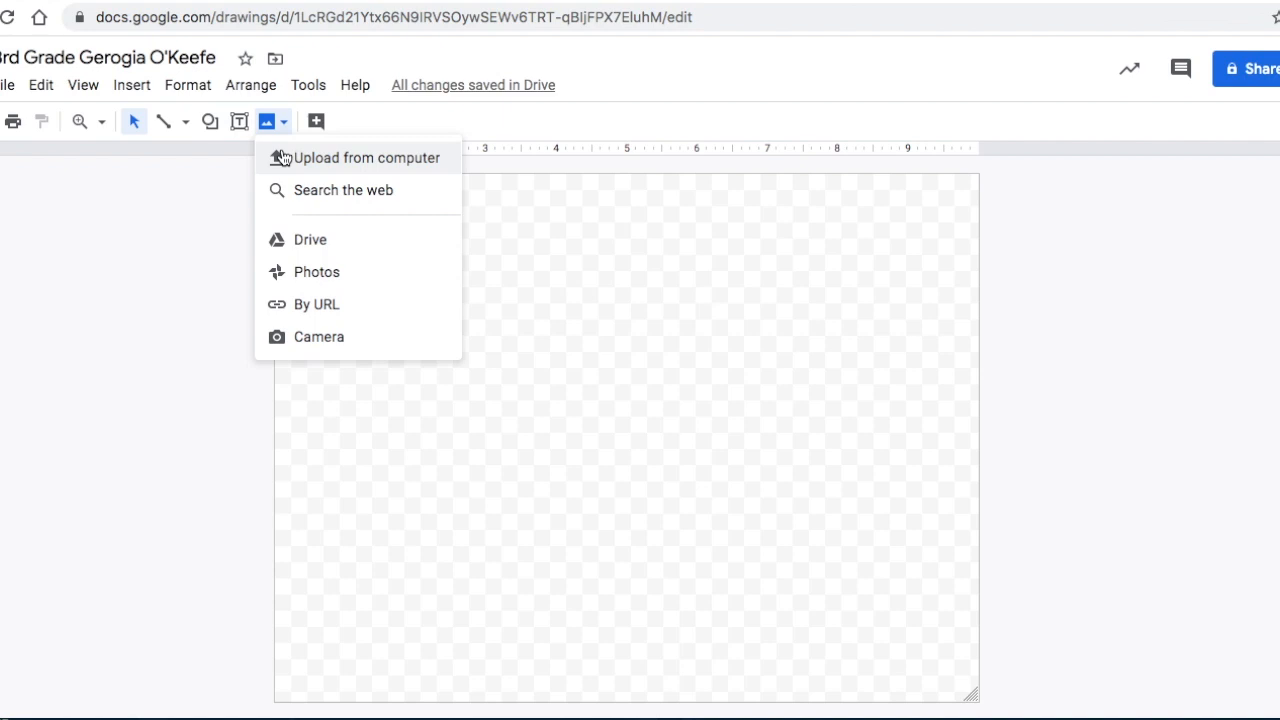
click(289, 190)
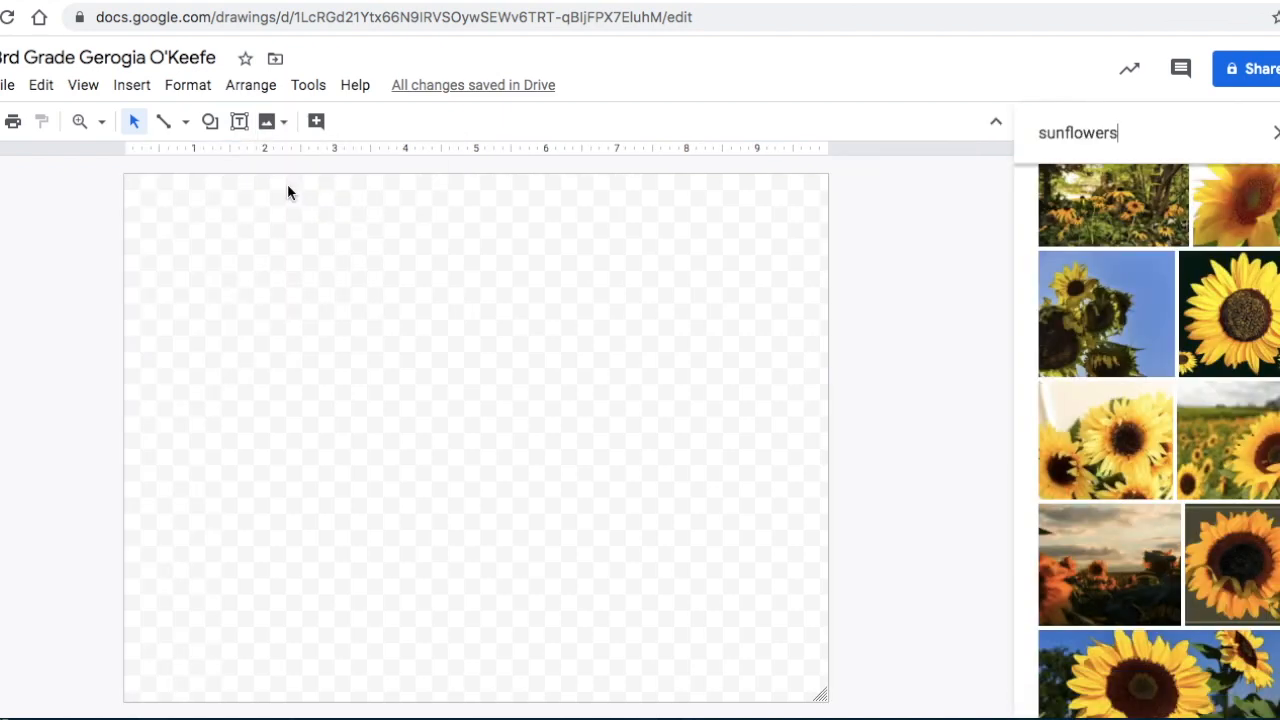
double_click(1225, 133)
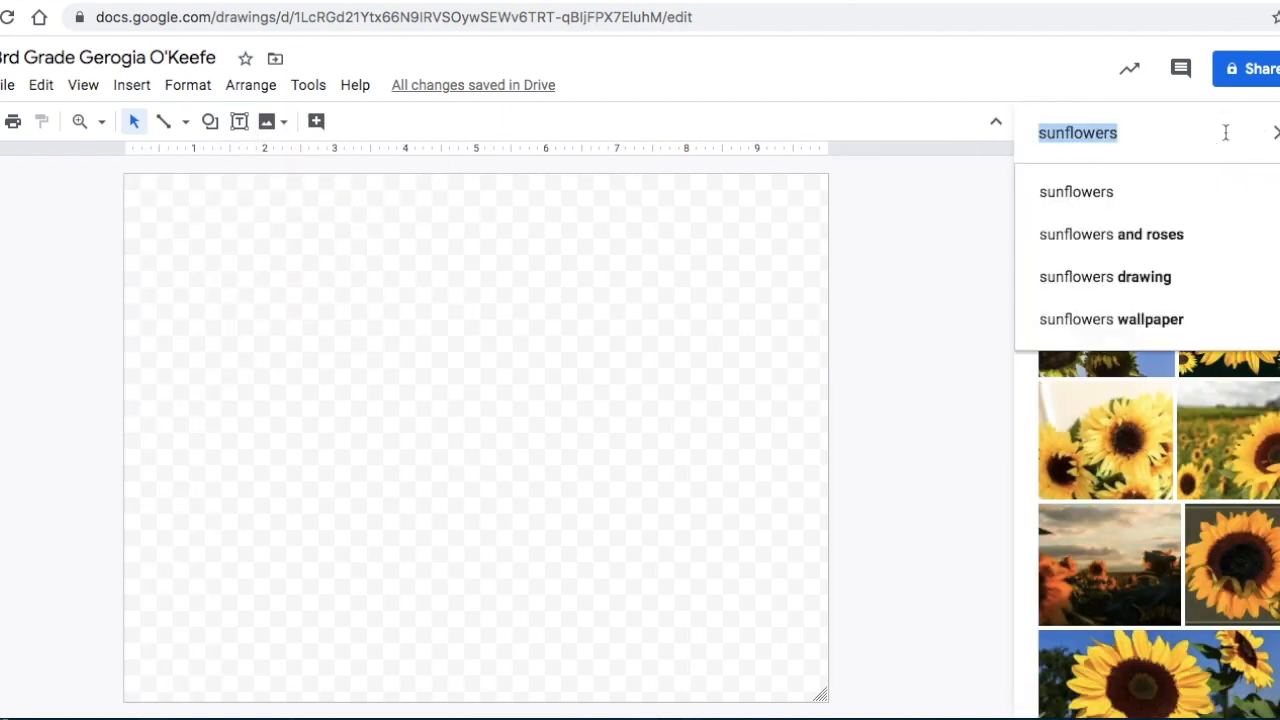
key(BackSpace)
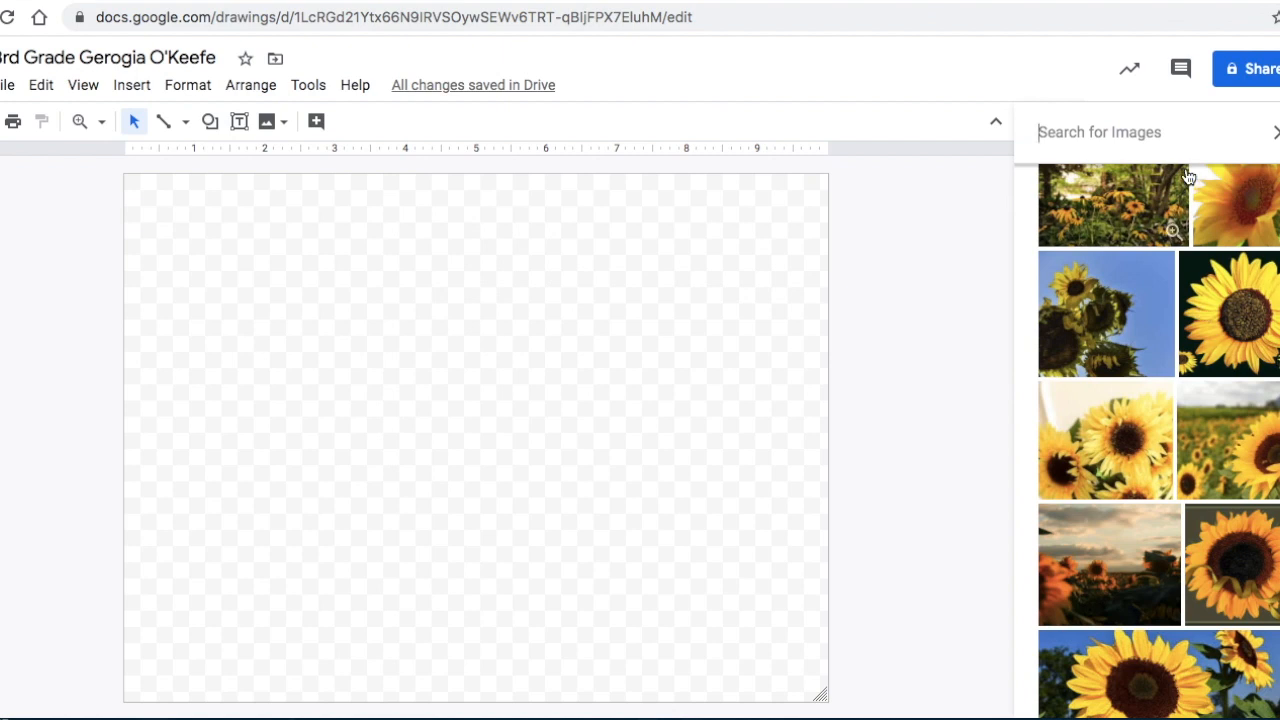
text(rose)
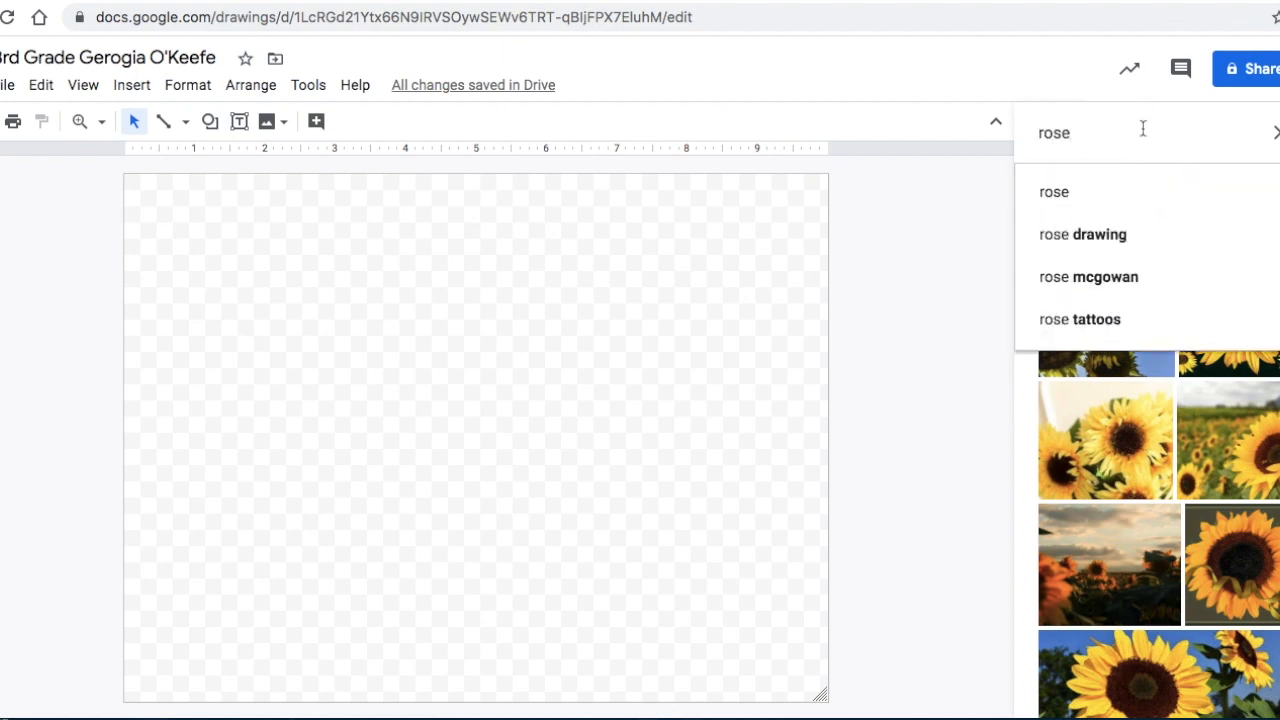
key(Return)
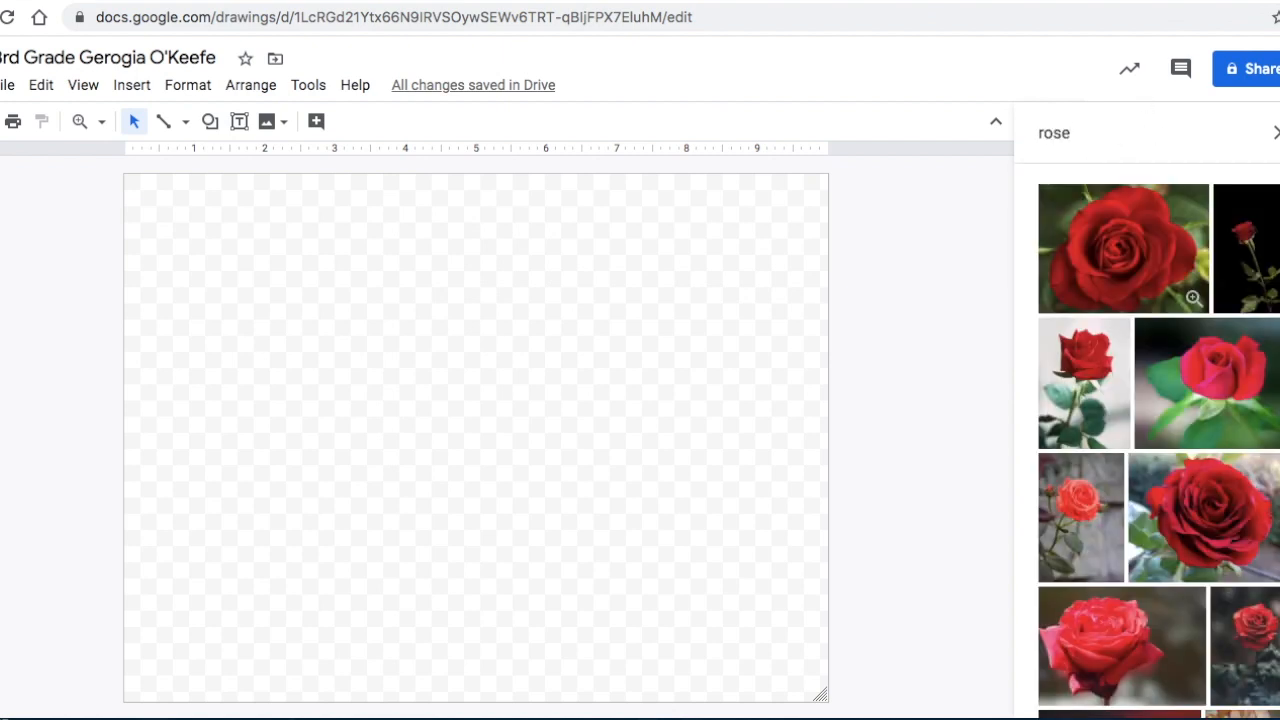
Replace the image search term and look up "daisy" using the suggested term.
double_click(1063, 130)
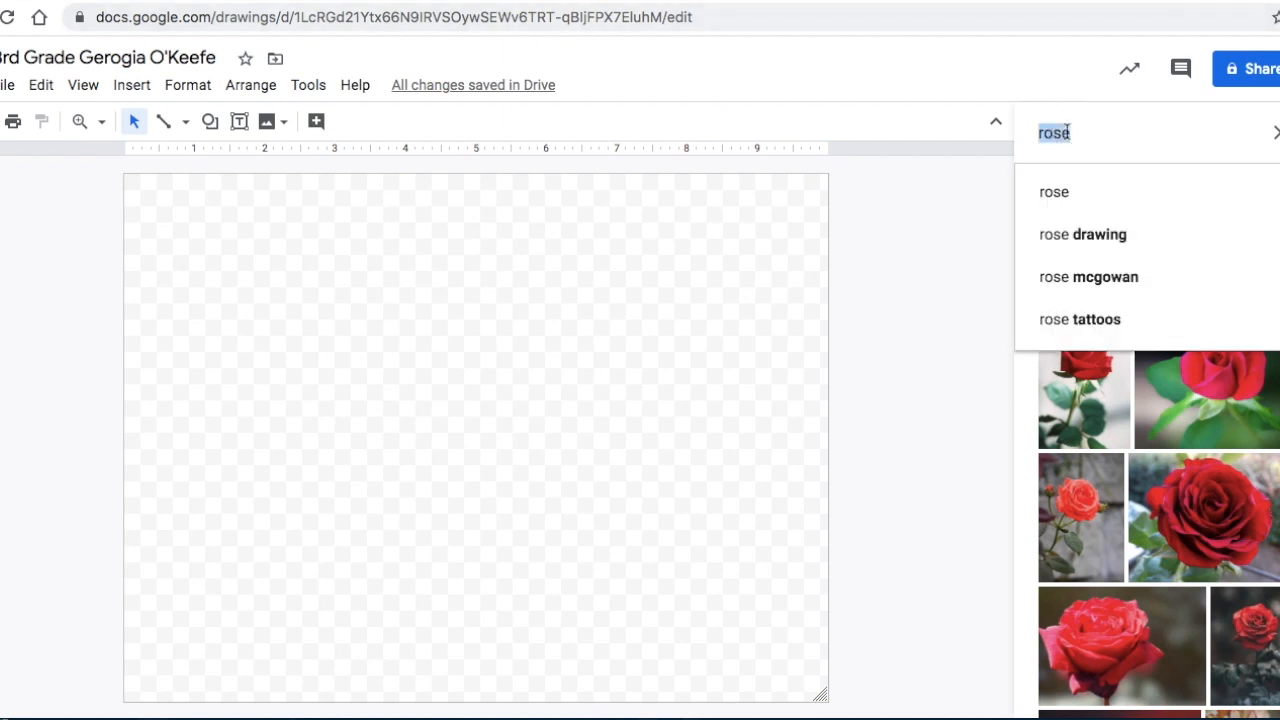
text(dais)
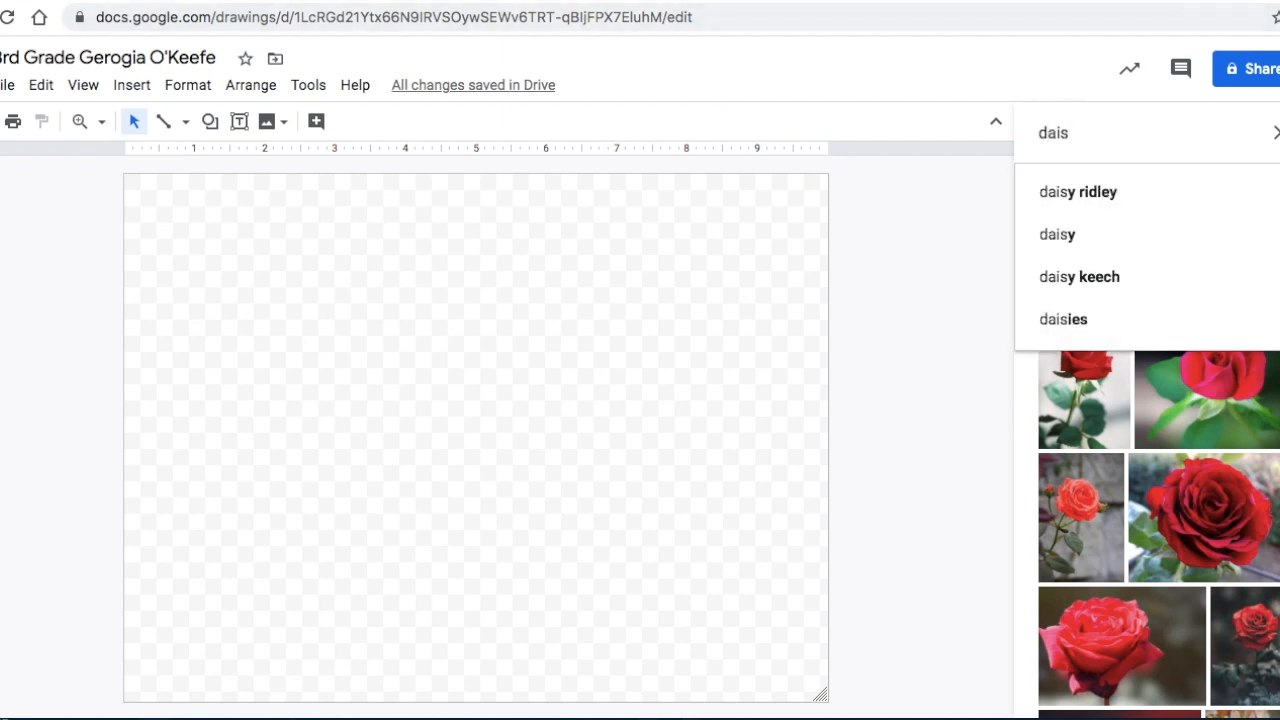
click(1115, 230)
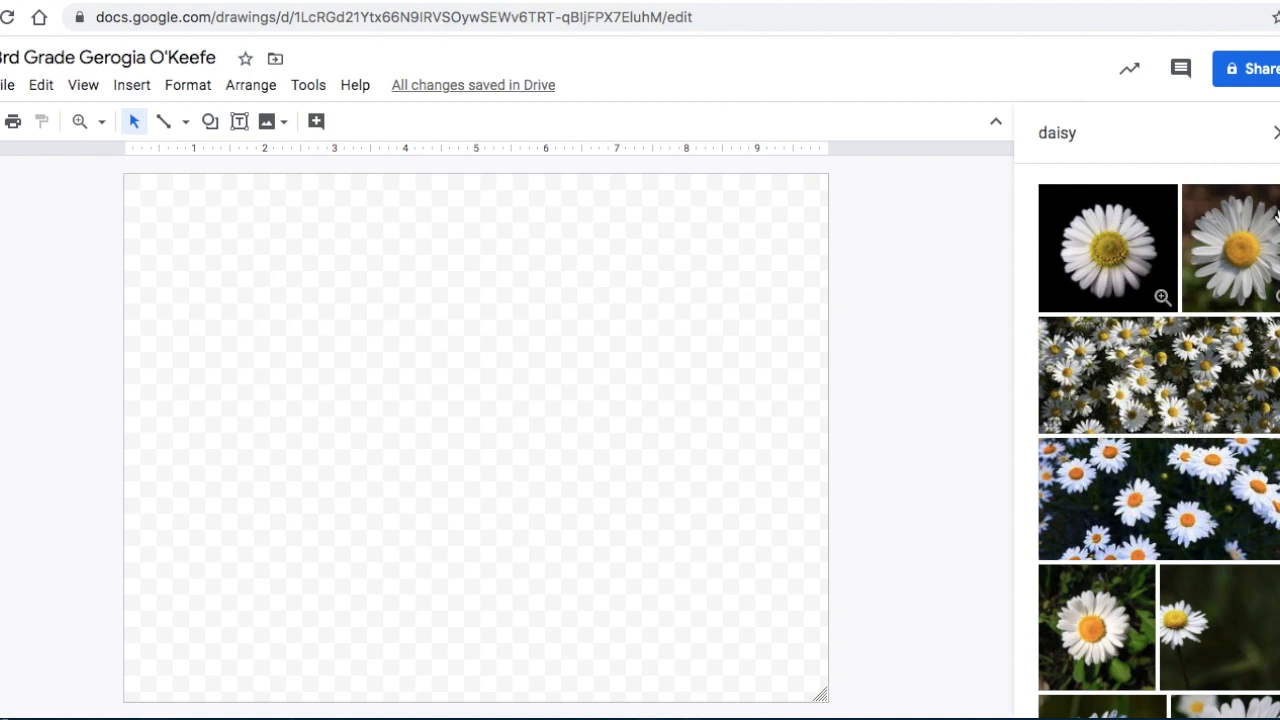
Change the web image search from daisies to "sunflower".
click(1104, 127)
text(sunflowe)
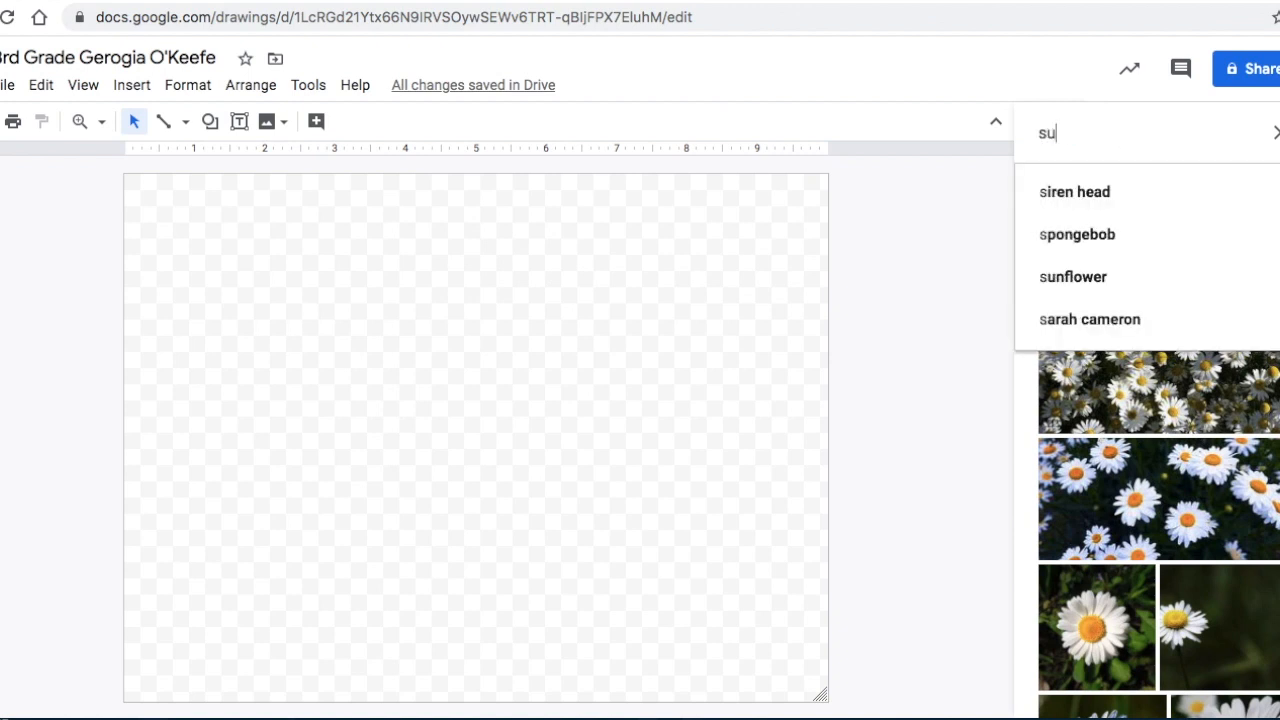
key(BackSpace)
key(BackSpace)
text(wer)
click(1088, 191)
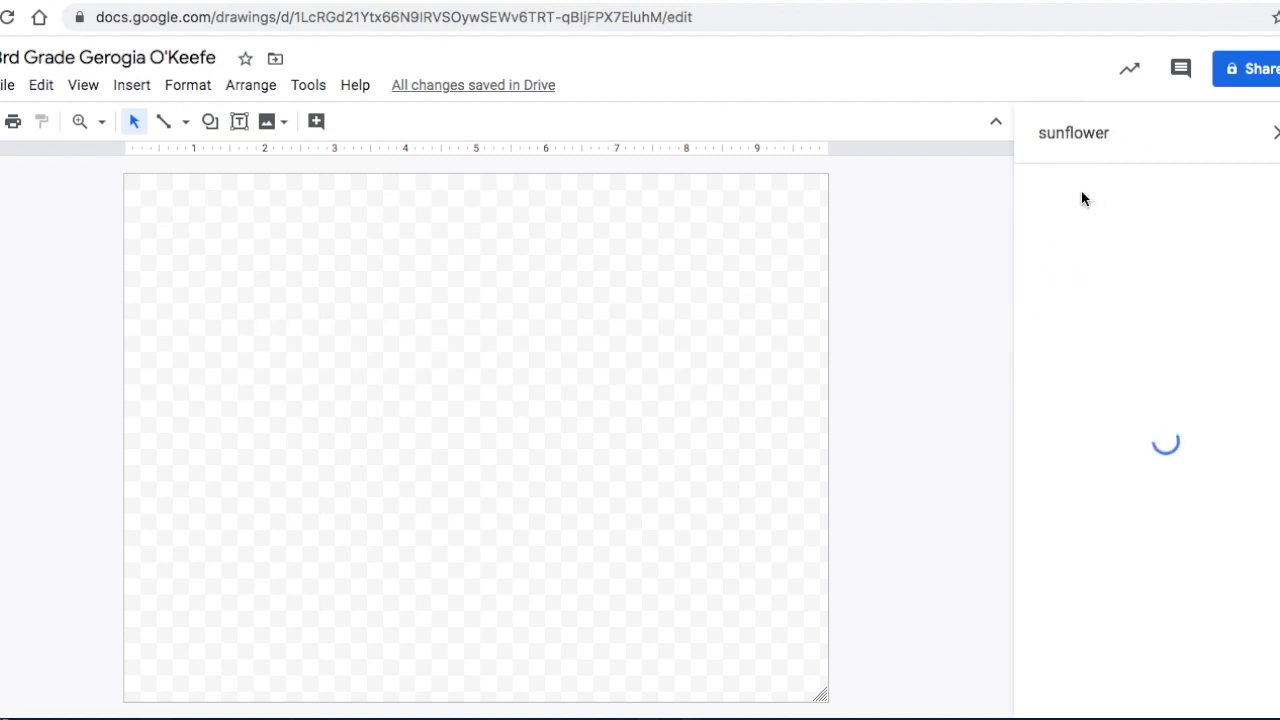
Search the web images for "flower" and browse the pictures of different flowers.
double_click(1098, 140)
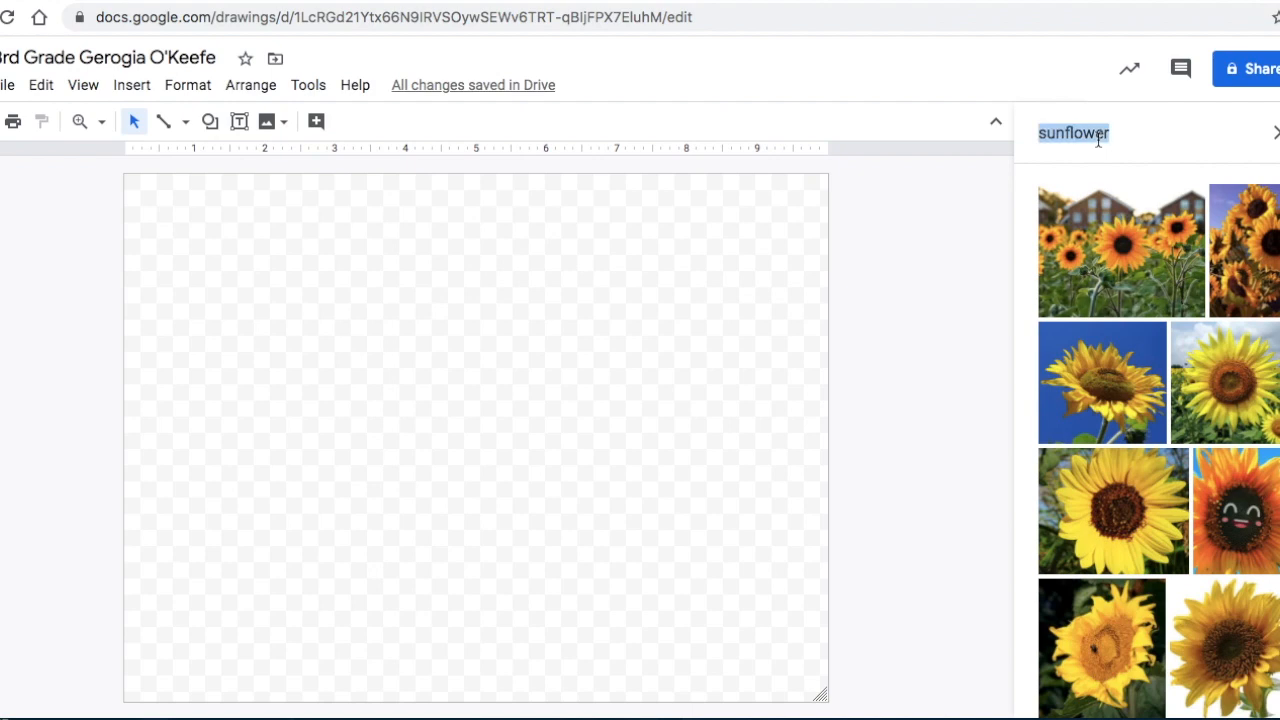
text(flowers)
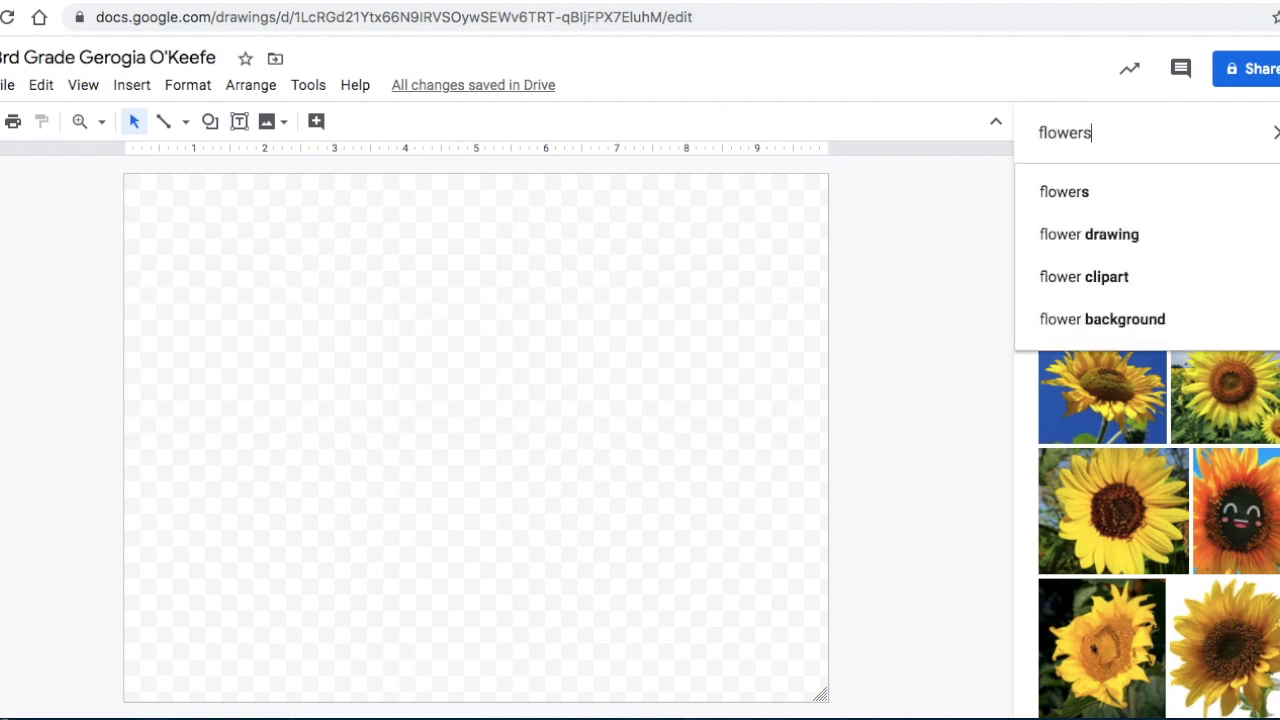
key(BackSpace)
key(Return)
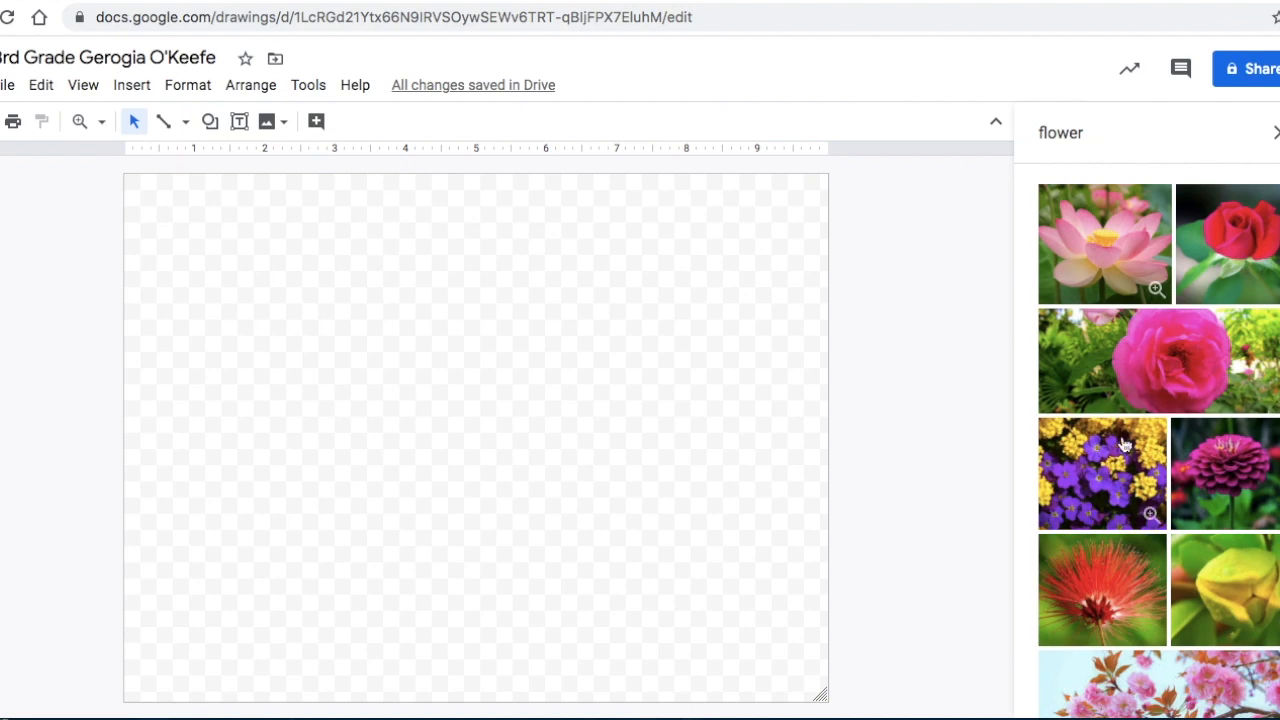
scroll(1133, 594, down, 10)
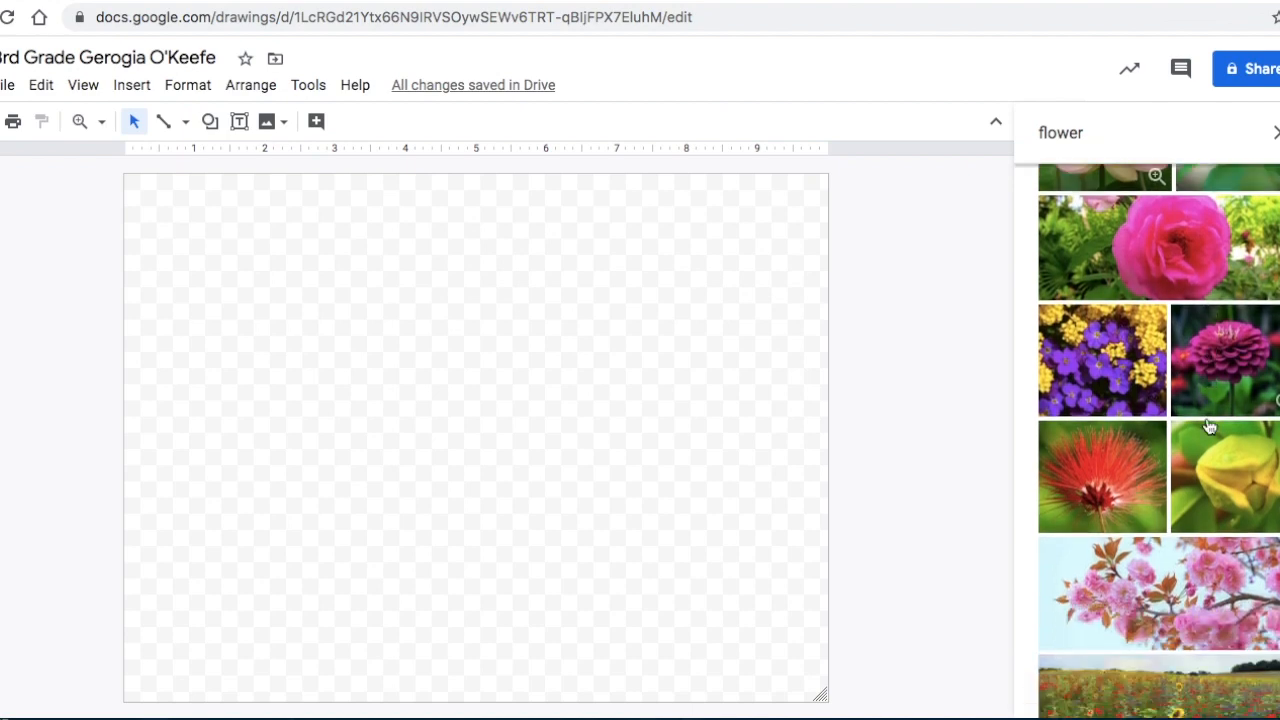
scroll(1208, 427, down, 8)
scroll(1208, 427, up, 15)
Search again for "sunflower" and insert the photo of a large yellow sunflower in a field under a cloudy sky.
click(1062, 140)
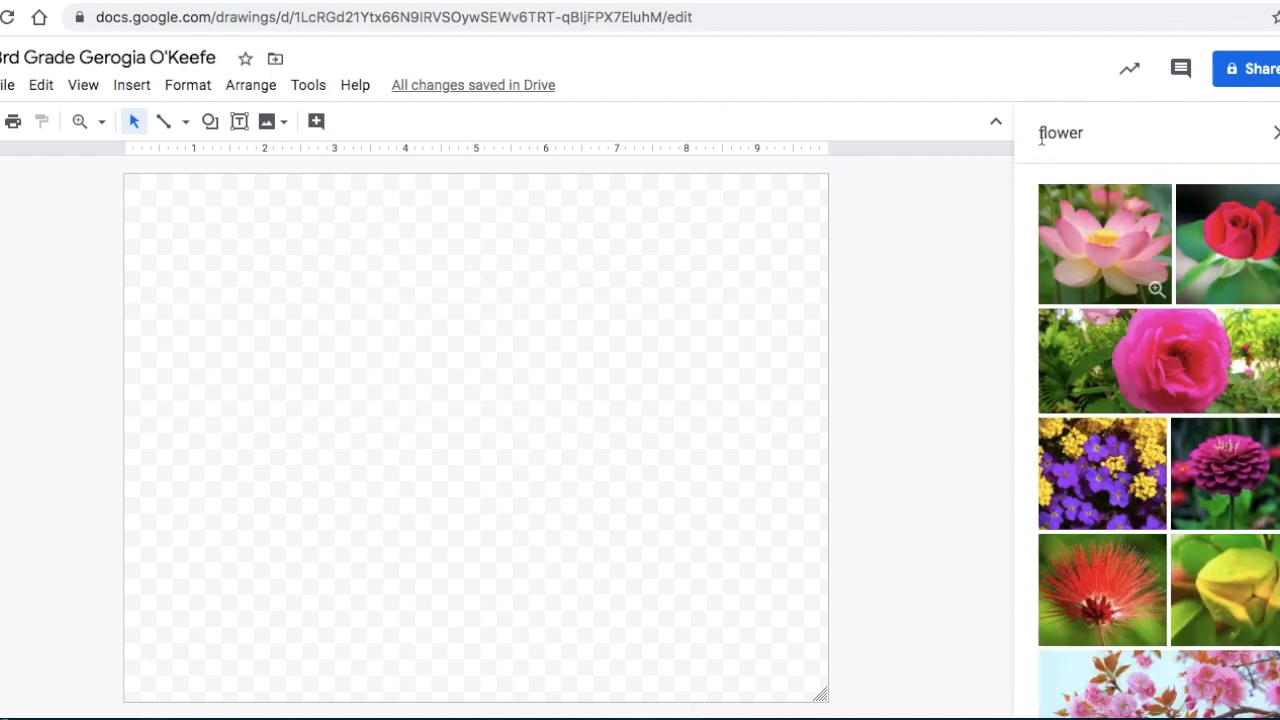
text(sun)
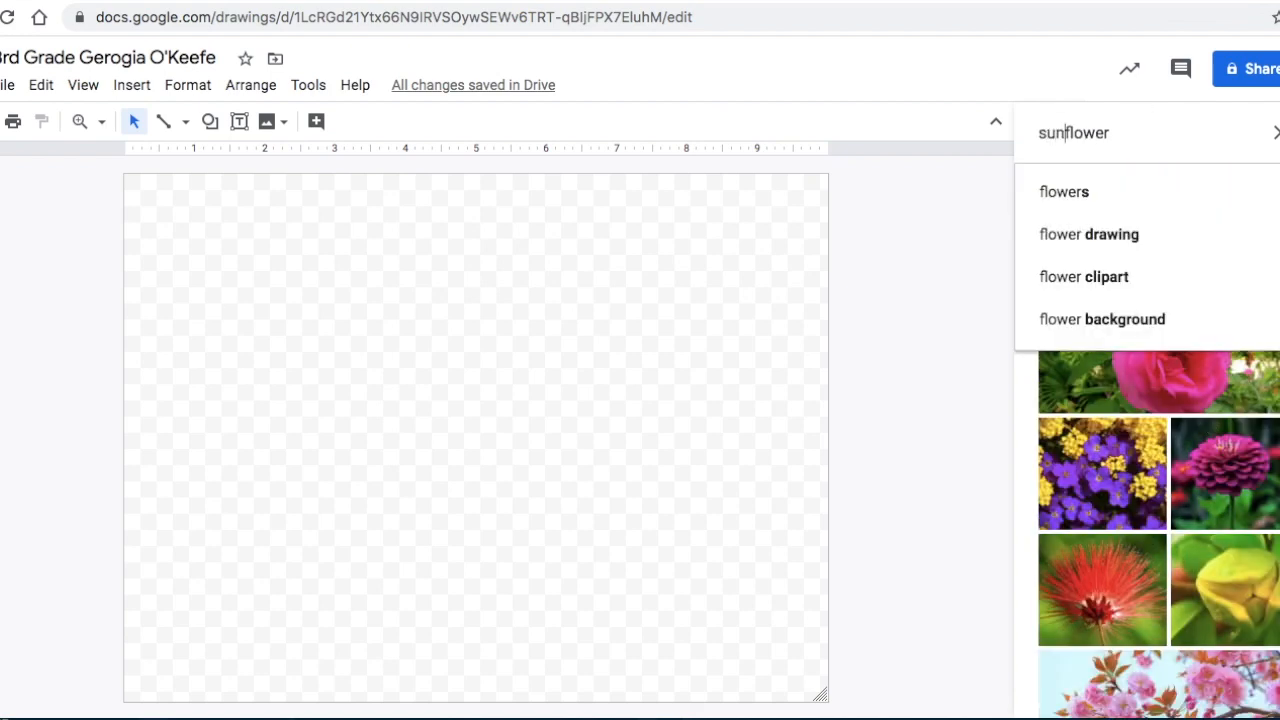
click(1147, 134)
key(Return)
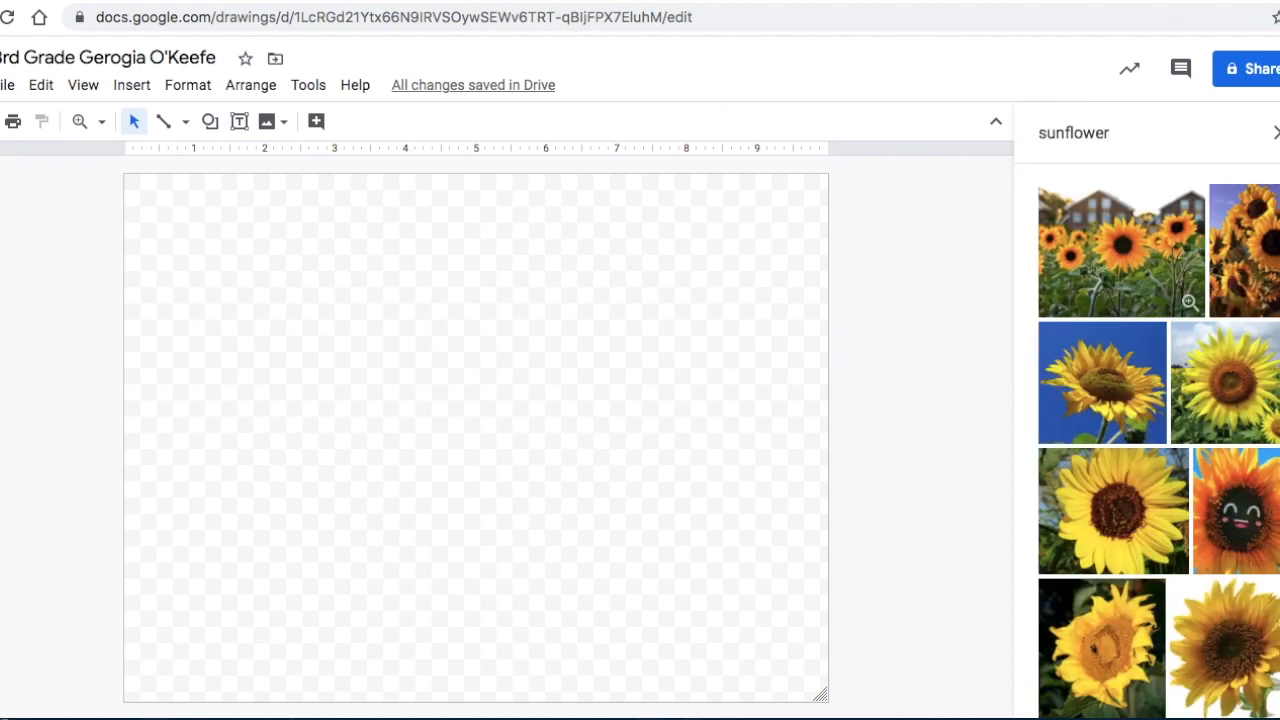
click(1237, 360)
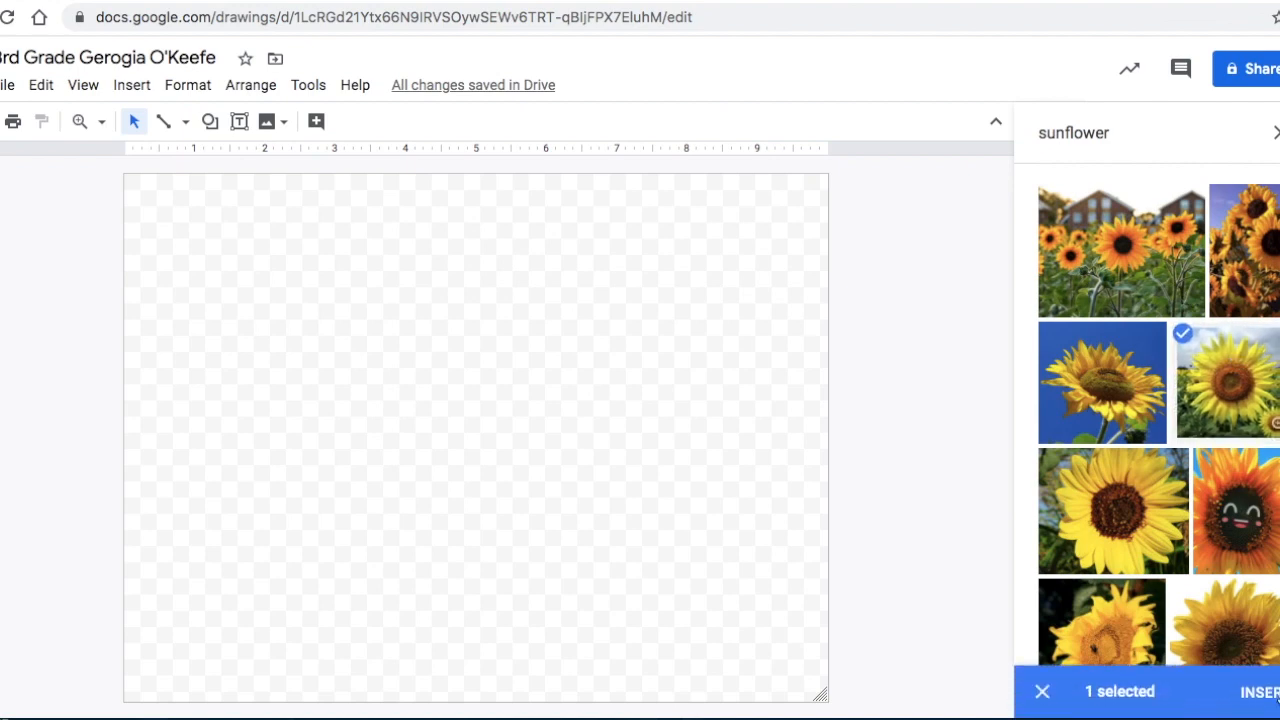
click(1258, 692)
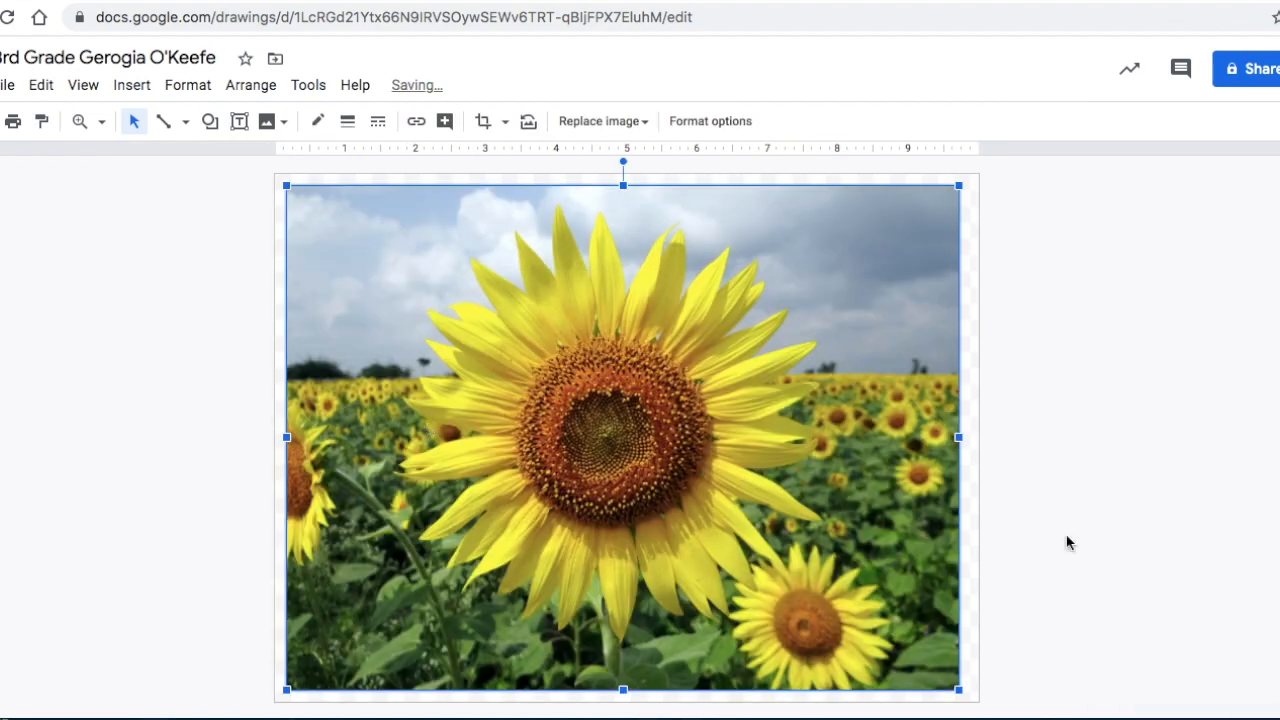
Resize the inserted sunflower photo proportionally, first smaller and then large enough to nearly fill the canvas.
drag(958, 689, 535, 282)
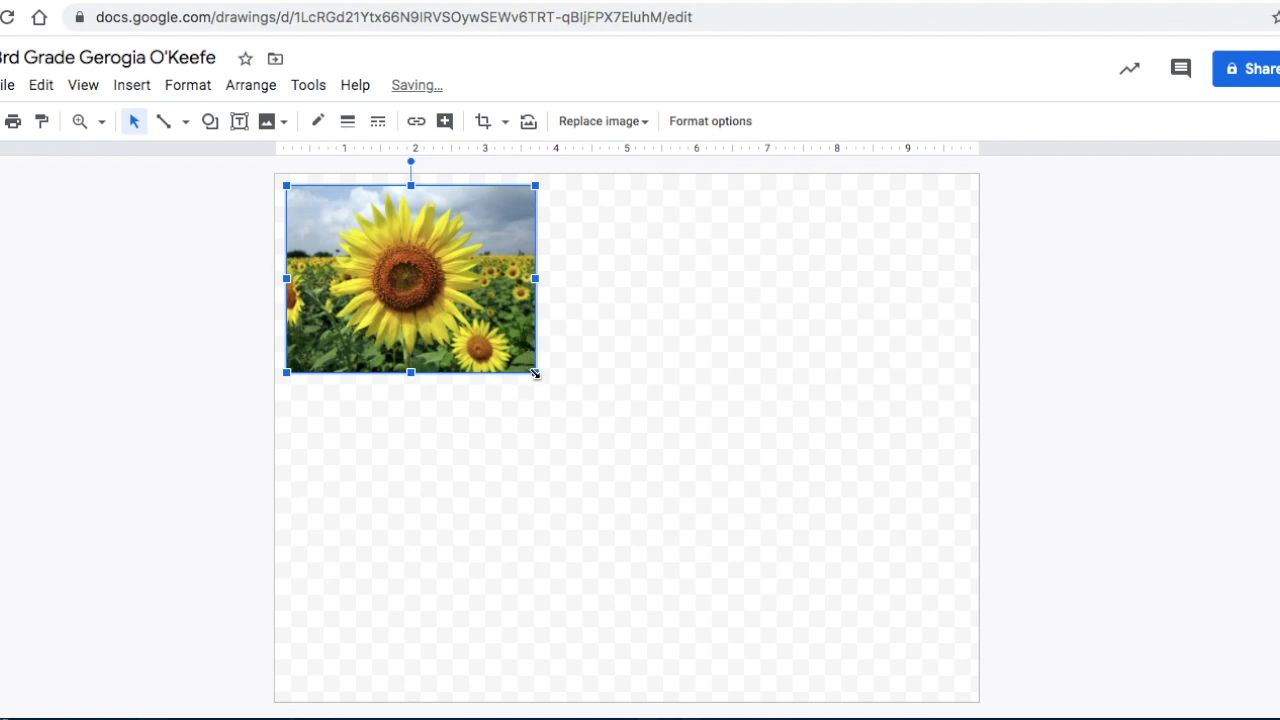
drag(535, 373, 971, 689)
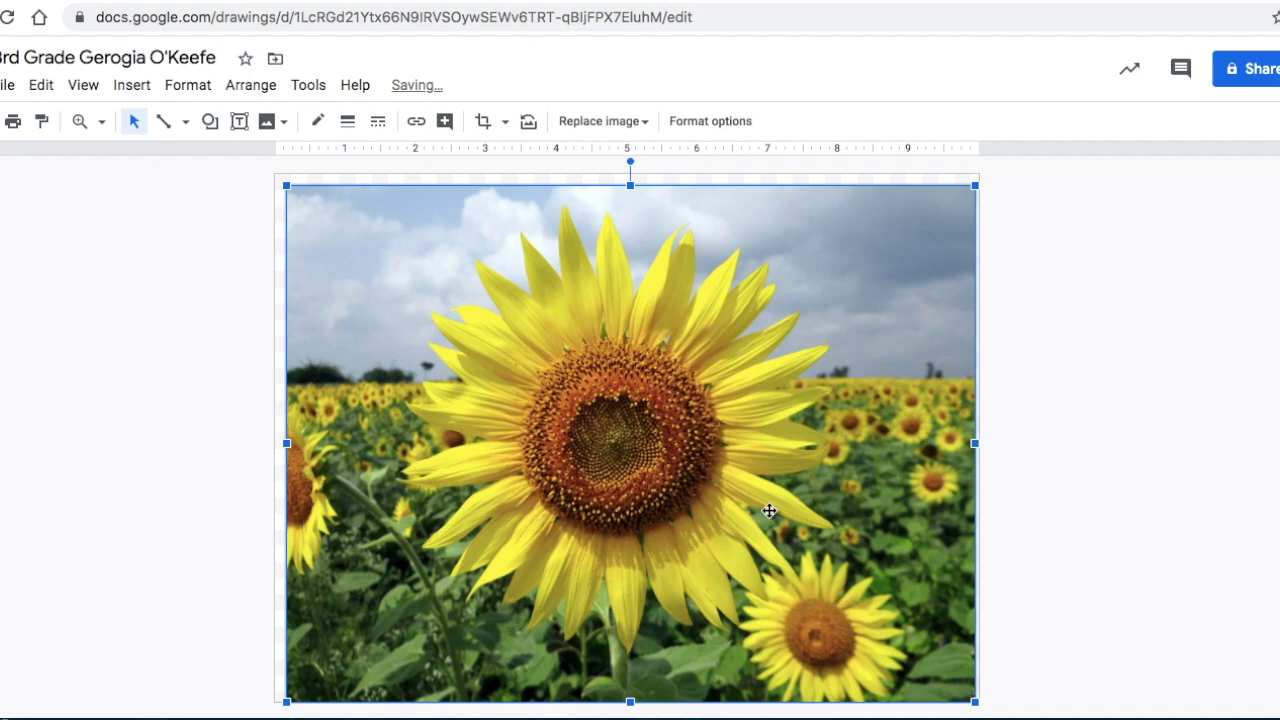
key(Escape)
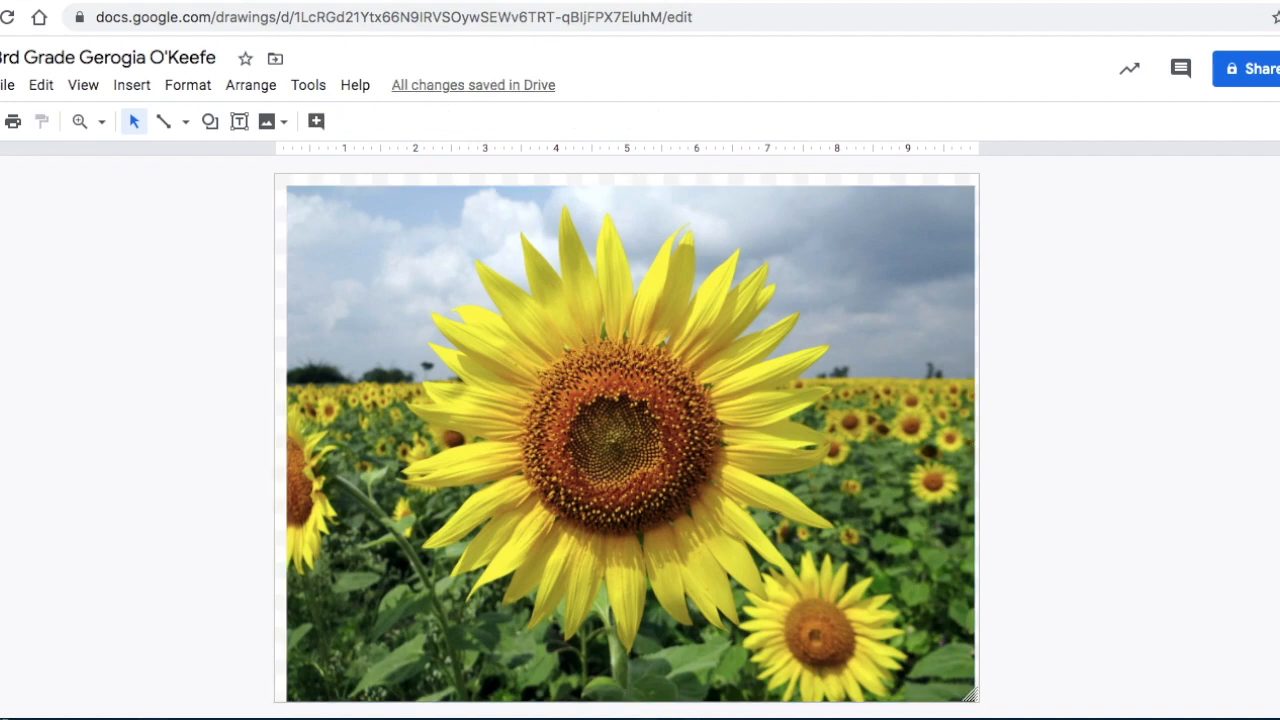
Crop the sunflower photo on all four sides to the upper-left part of the main bloom, cutting through its center.
click(429, 275)
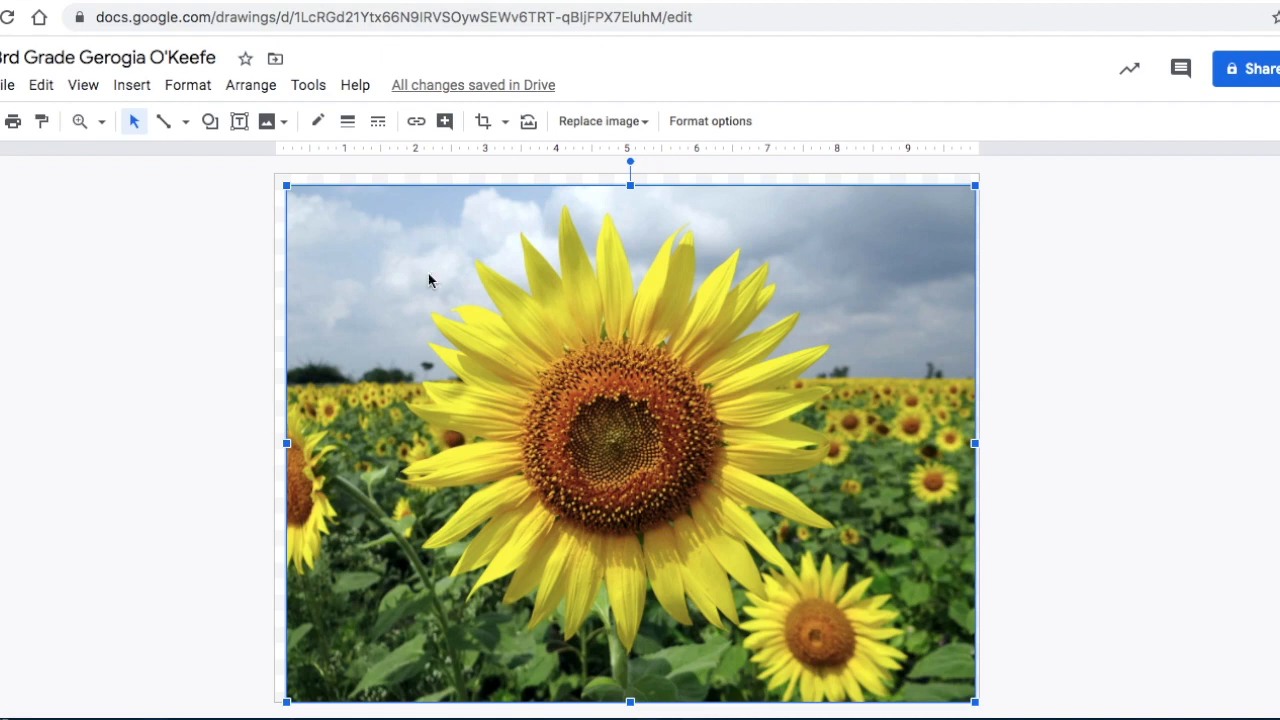
click(481, 124)
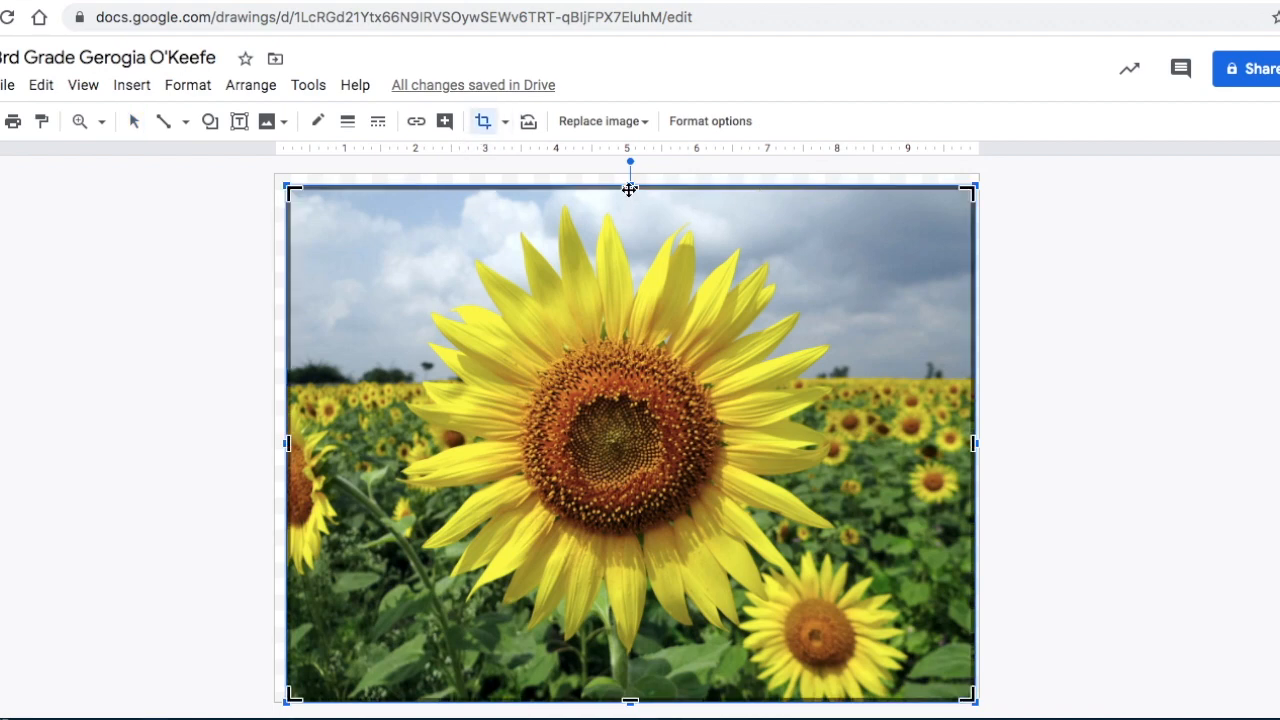
drag(630, 187, 637, 268)
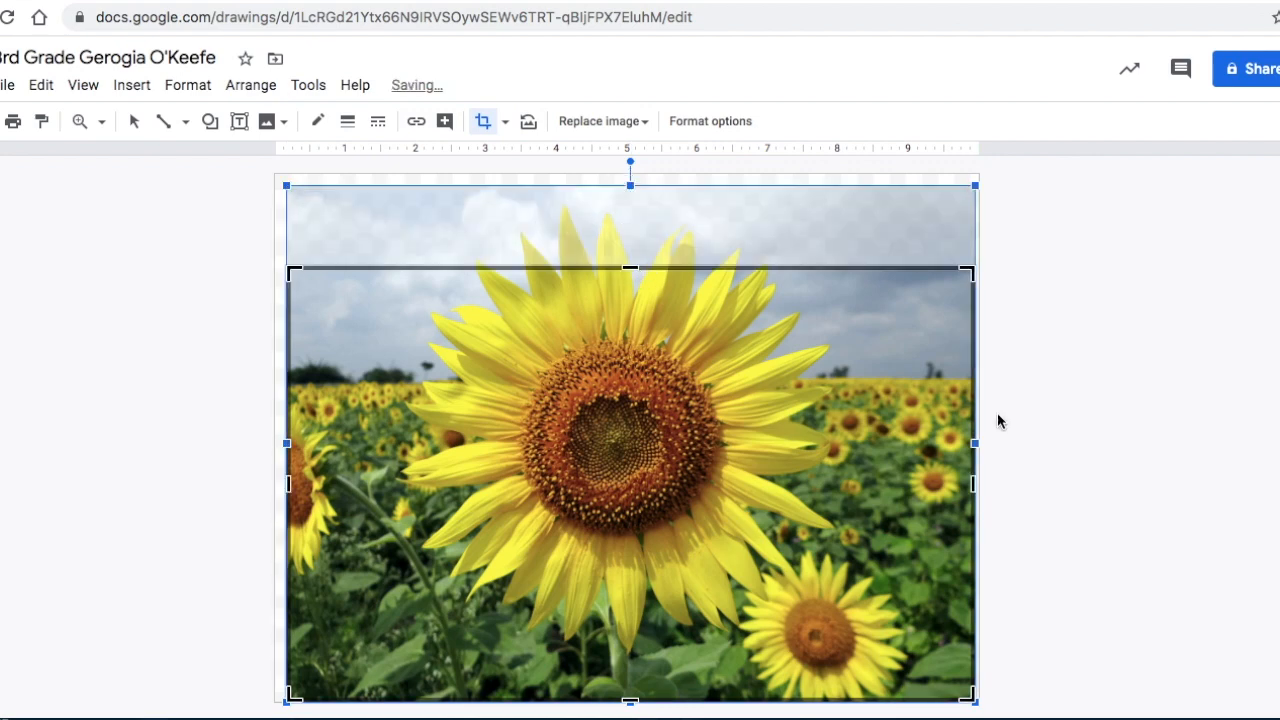
drag(974, 488, 630, 481)
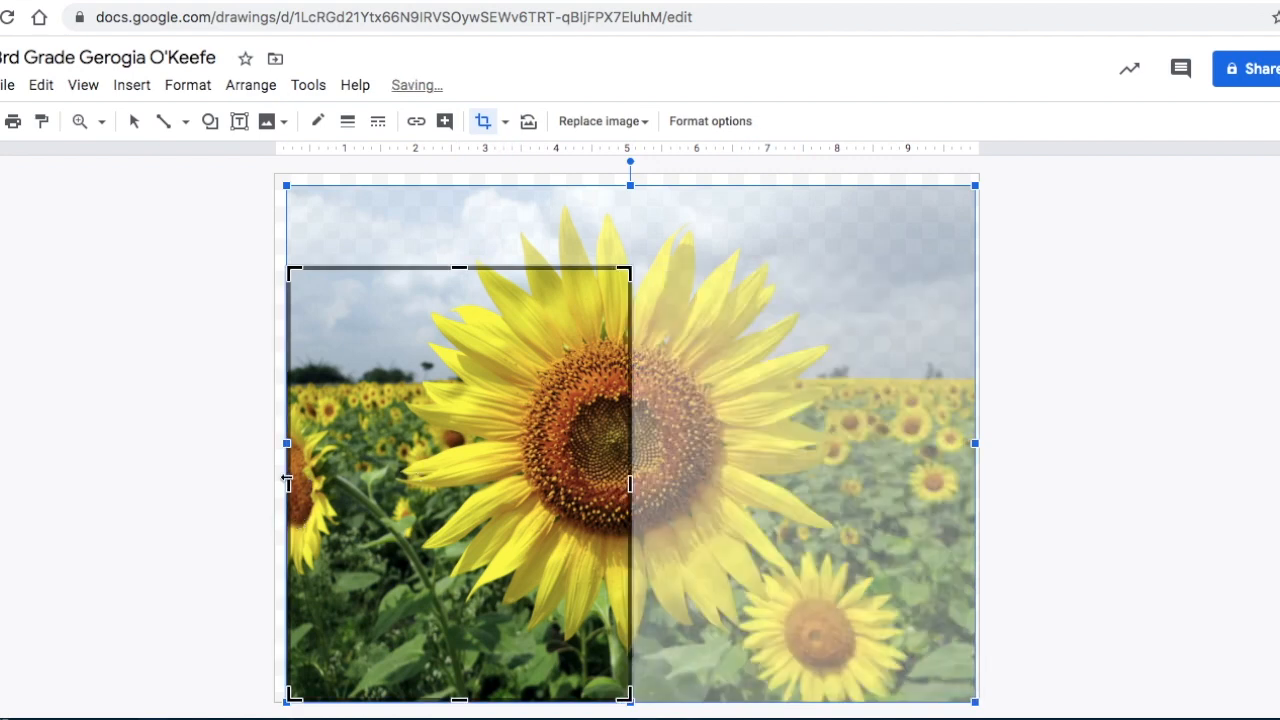
drag(288, 484, 420, 470)
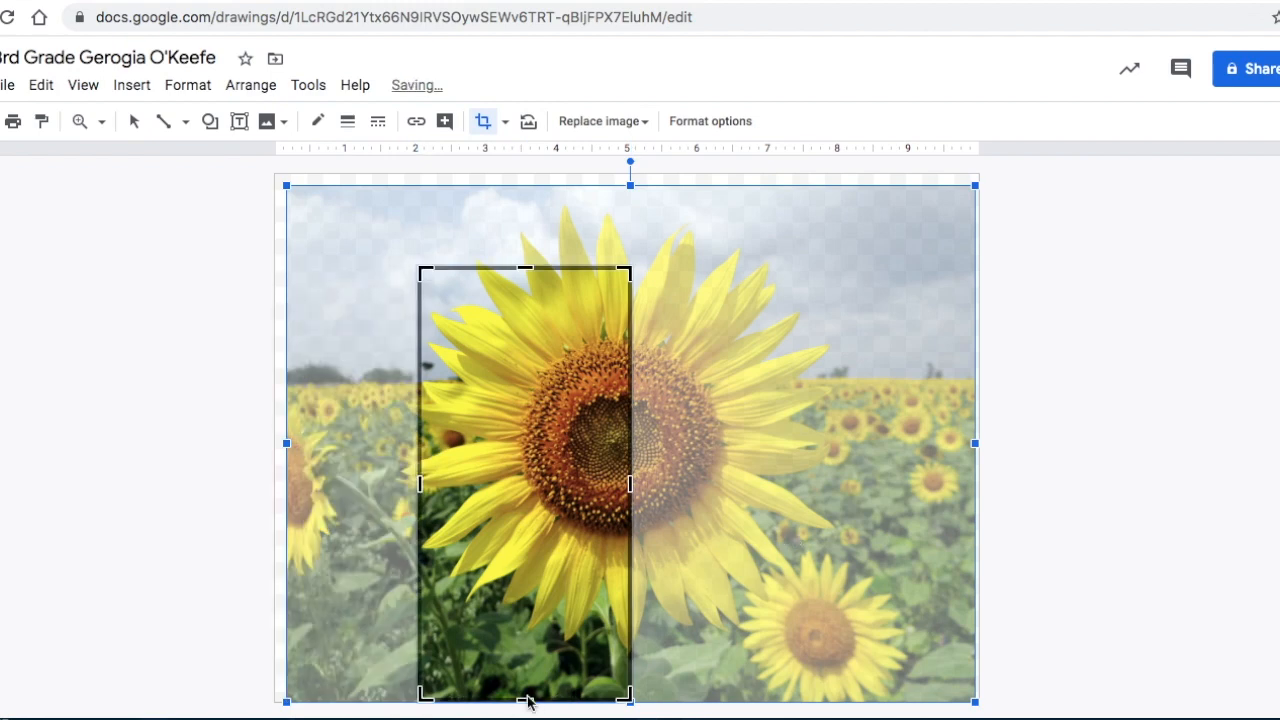
drag(527, 702, 496, 506)
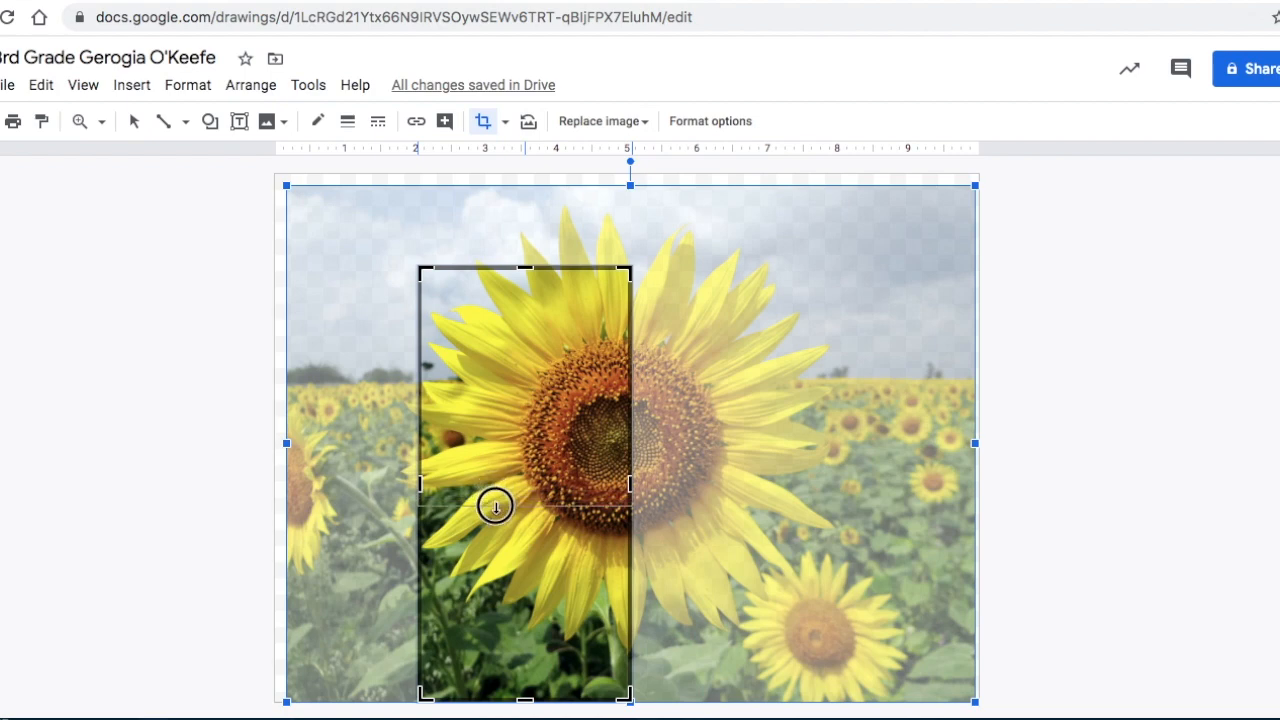
drag(495, 506, 495, 505)
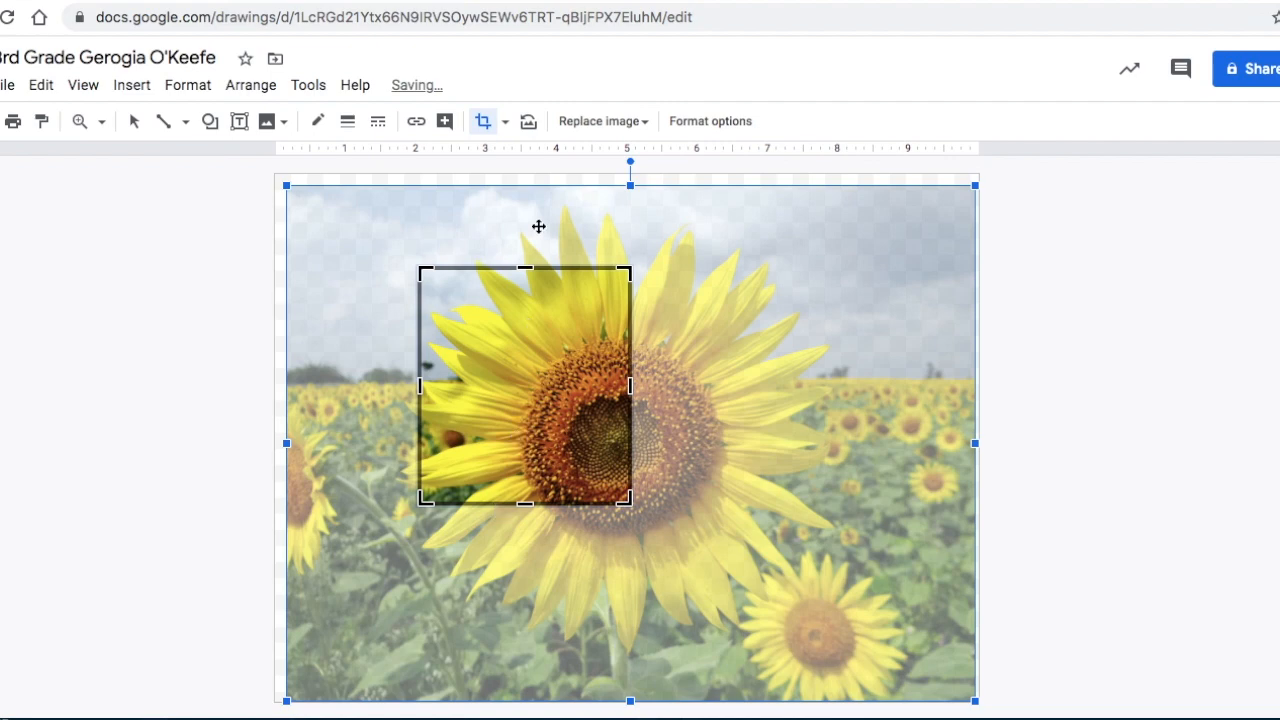
click(483, 122)
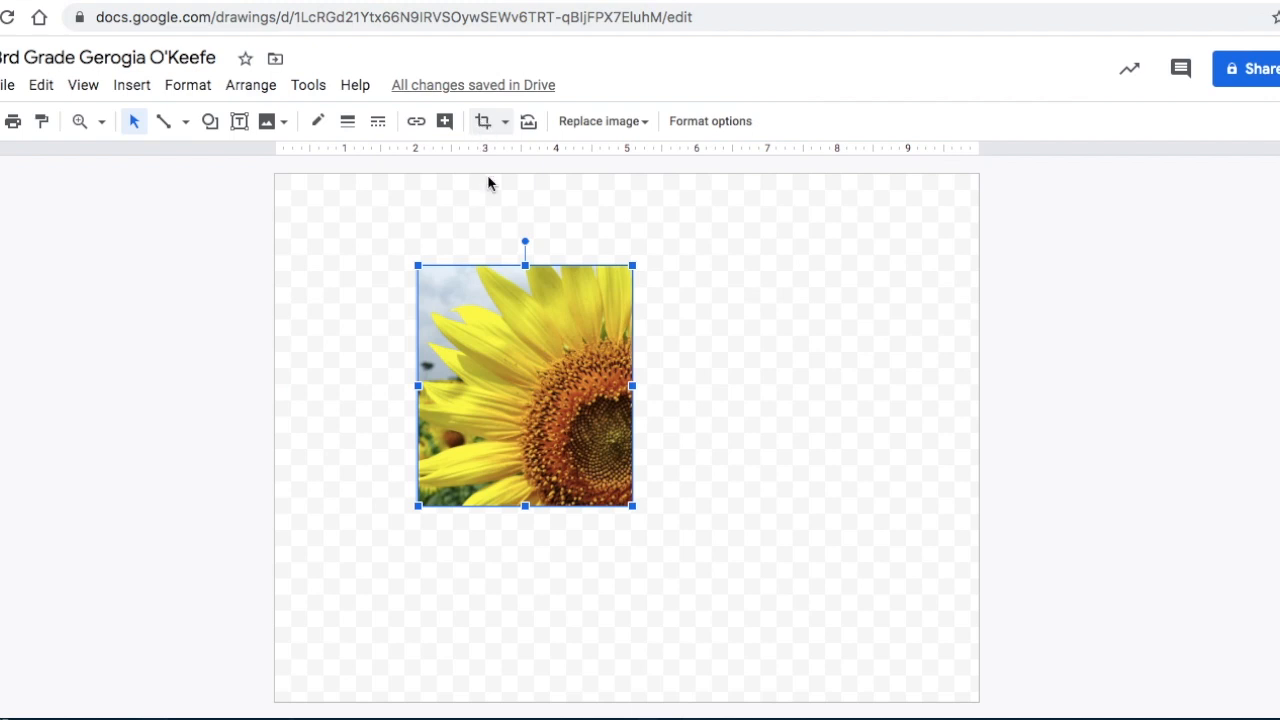
Move the cropped sunflower to the canvas's upper-left corner and enlarge it proportionally to about 6.2 inches wide.
click(850, 537)
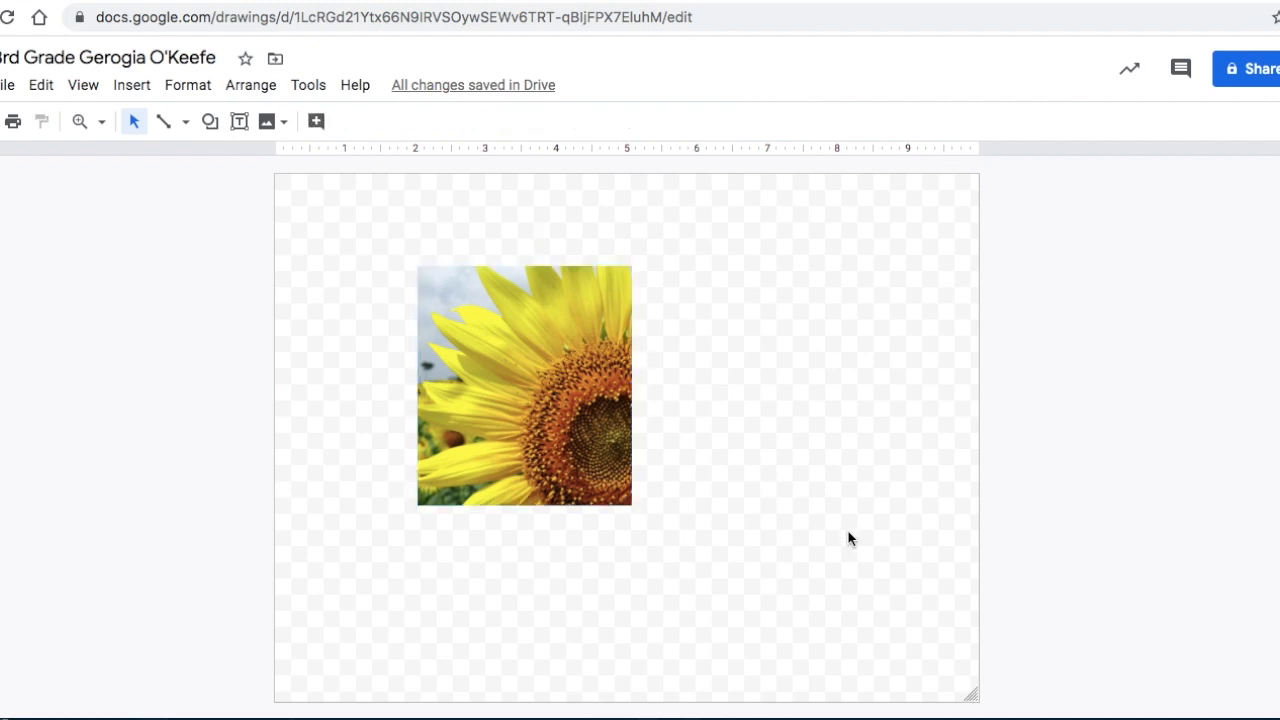
click(563, 423)
drag(553, 395, 419, 308)
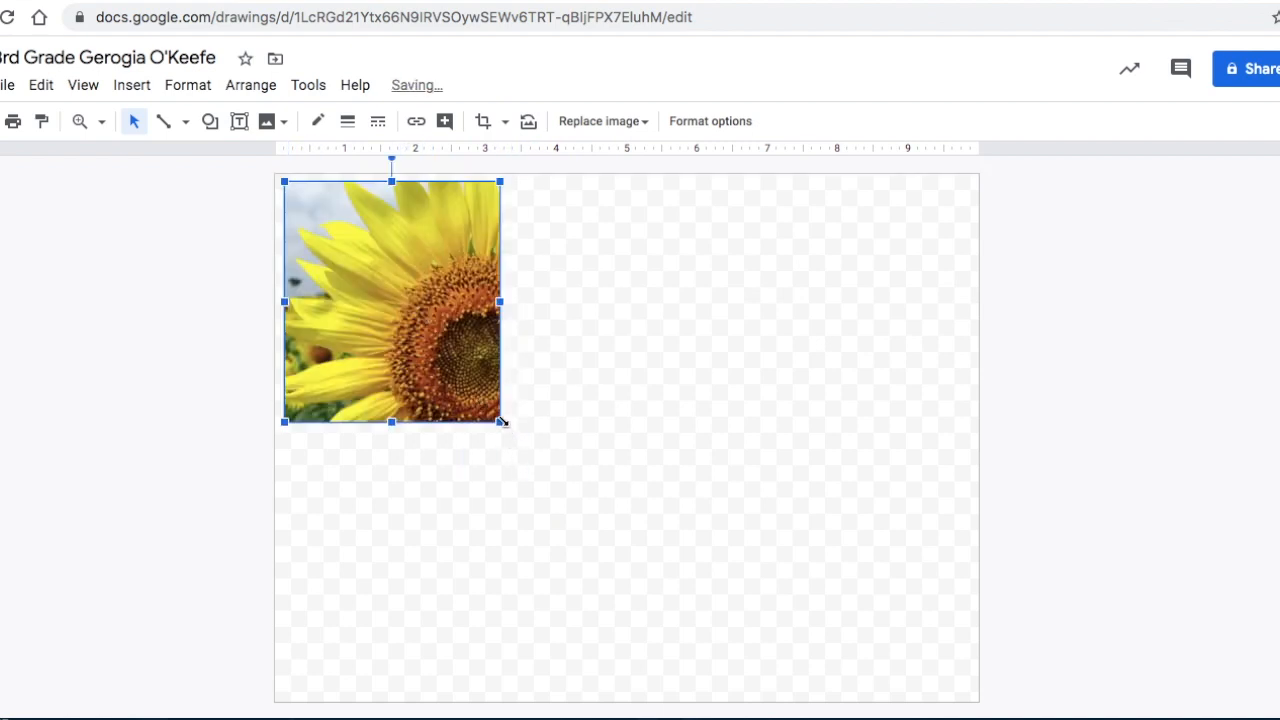
drag(501, 421, 721, 516)
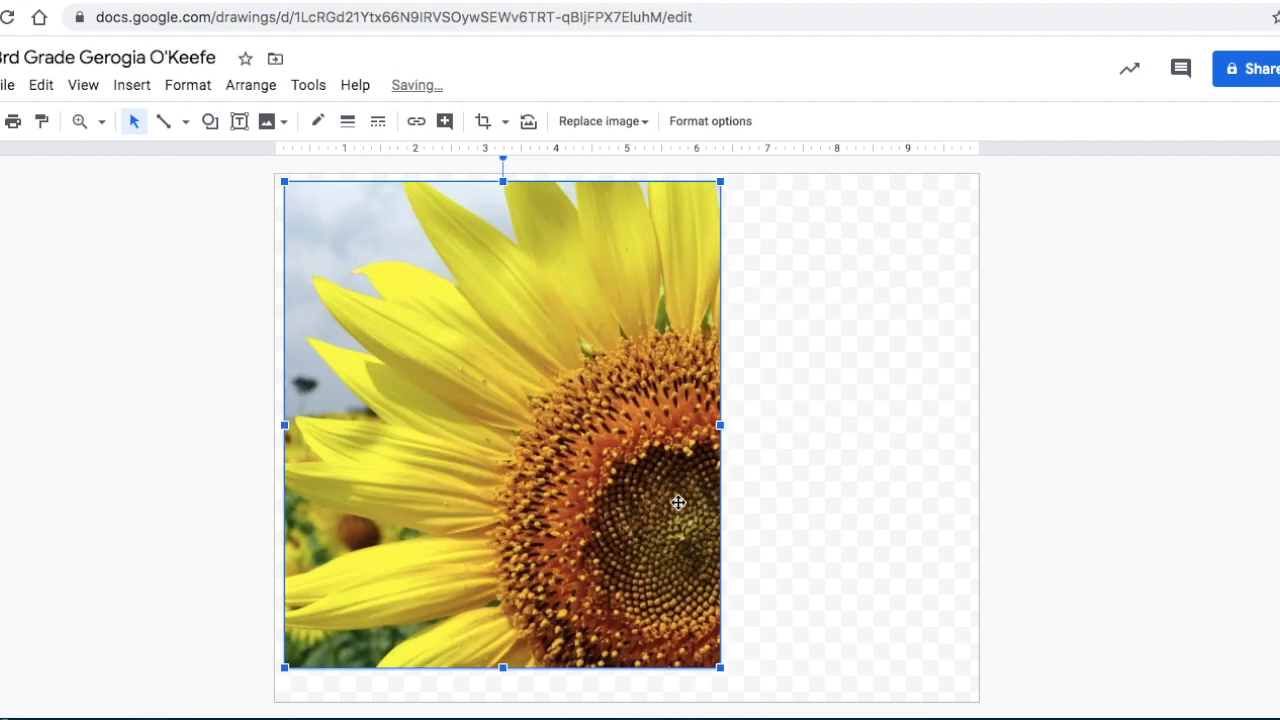
drag(530, 446, 535, 446)
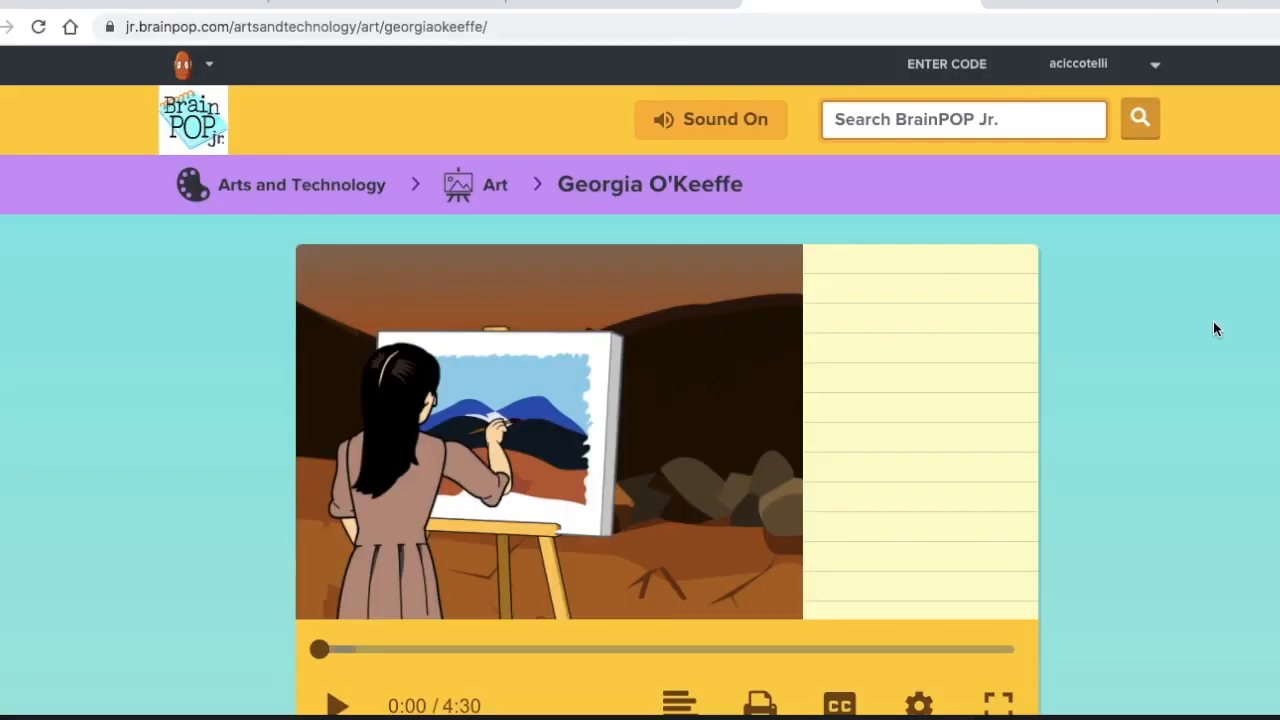
Look through the BrainPOP Jr. Georgia O'Keeffe topic page, examining its video, the quizzes and activities offered, and the related topics.
scroll(1214, 323, down, 2)
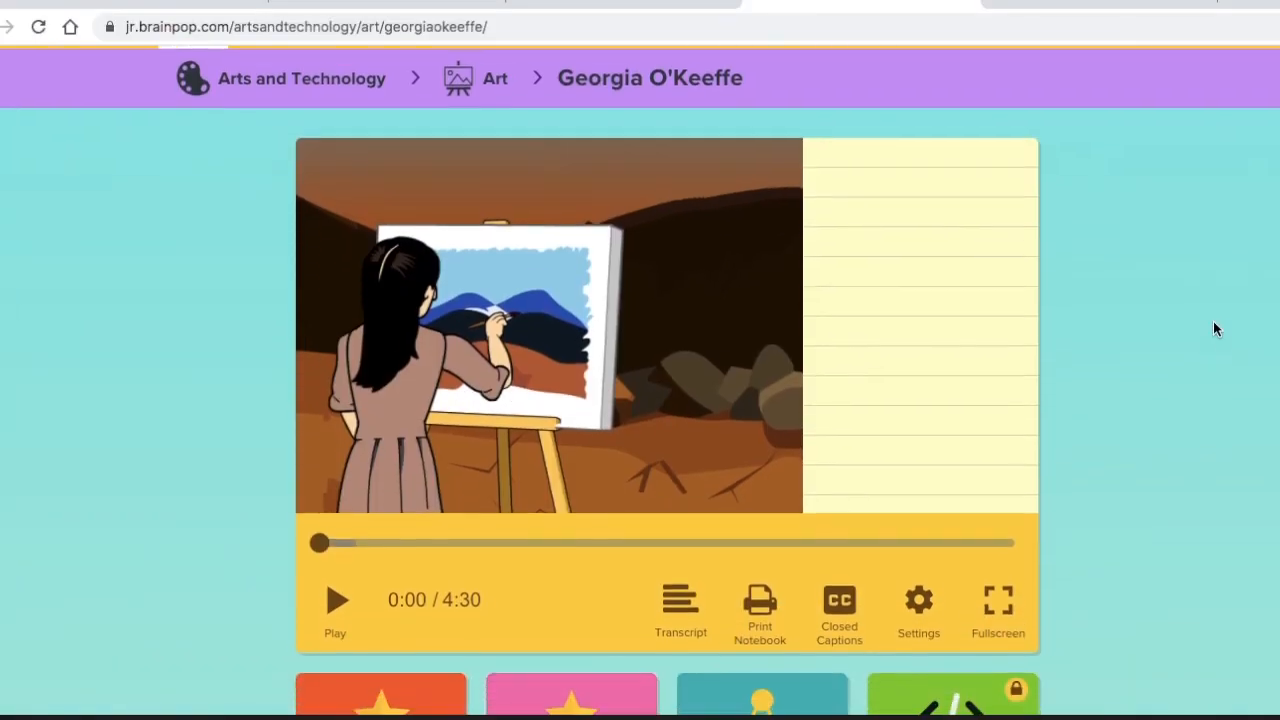
scroll(1214, 323, down, 4)
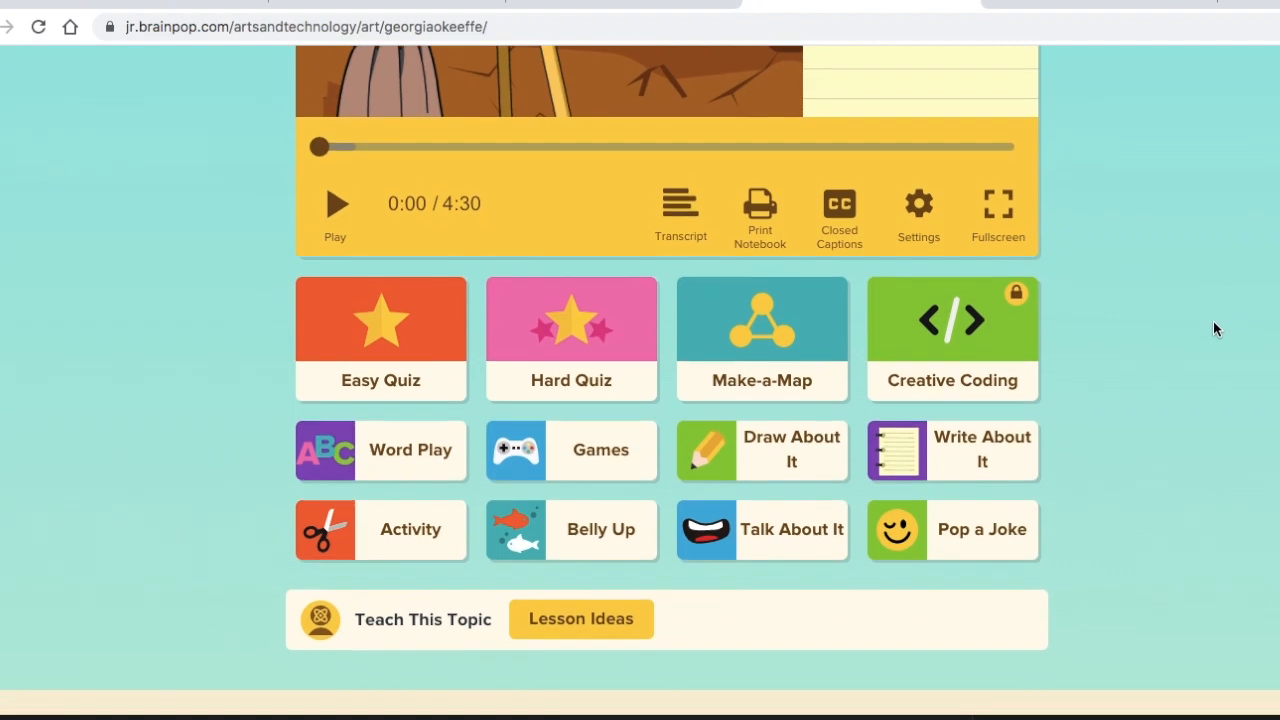
scroll(1214, 323, down, 3)
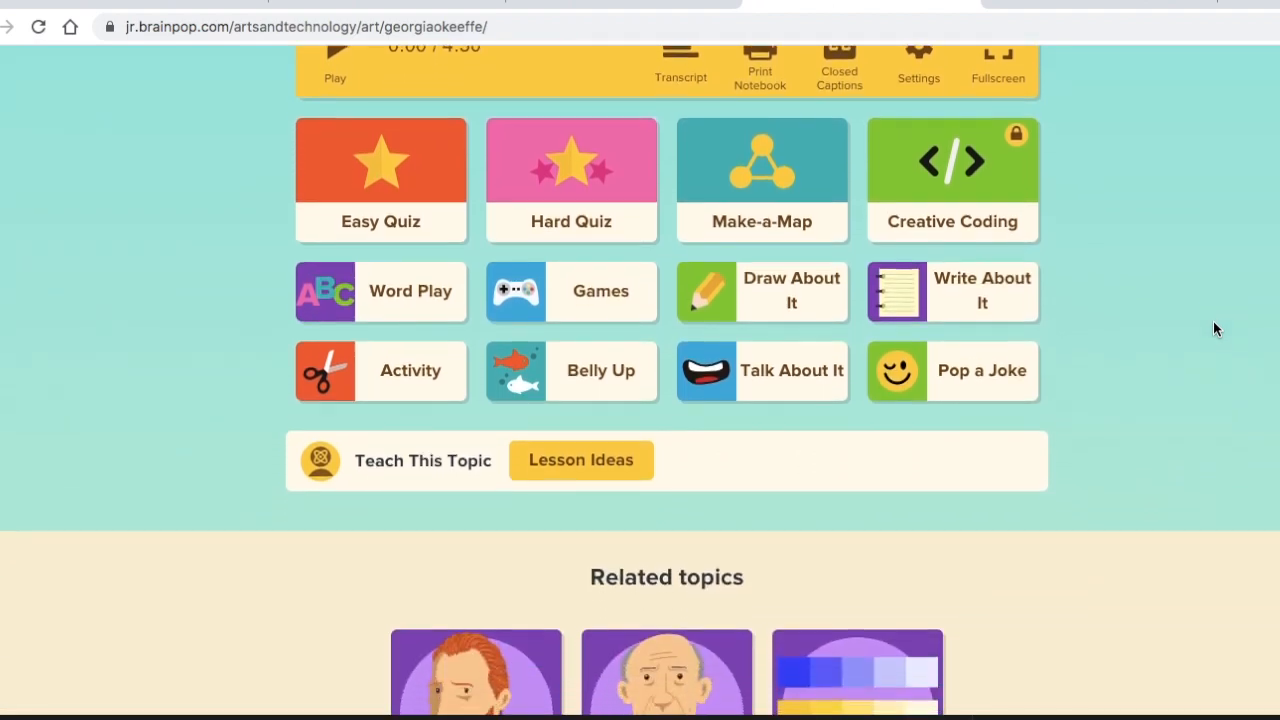
scroll(1213, 328, down, 5)
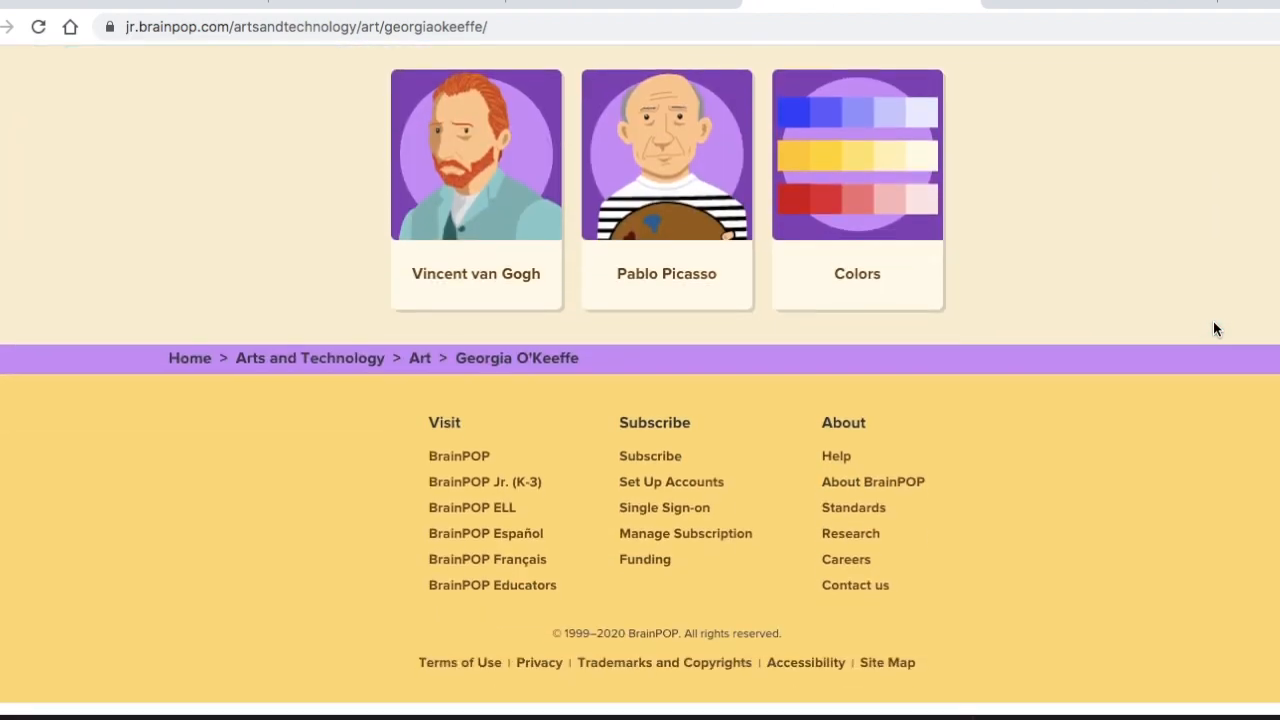
scroll(1213, 328, up, 2)
scroll(1215, 329, up, 10)
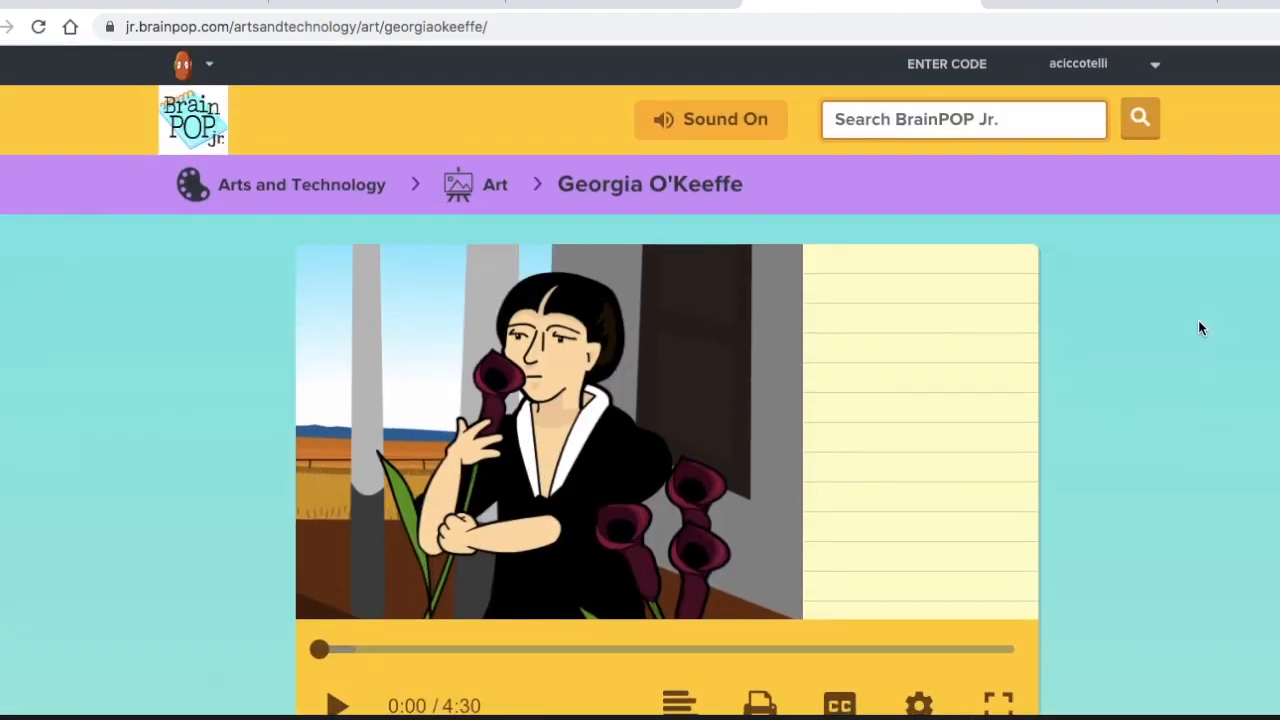
scroll(1200, 328, down, 6)
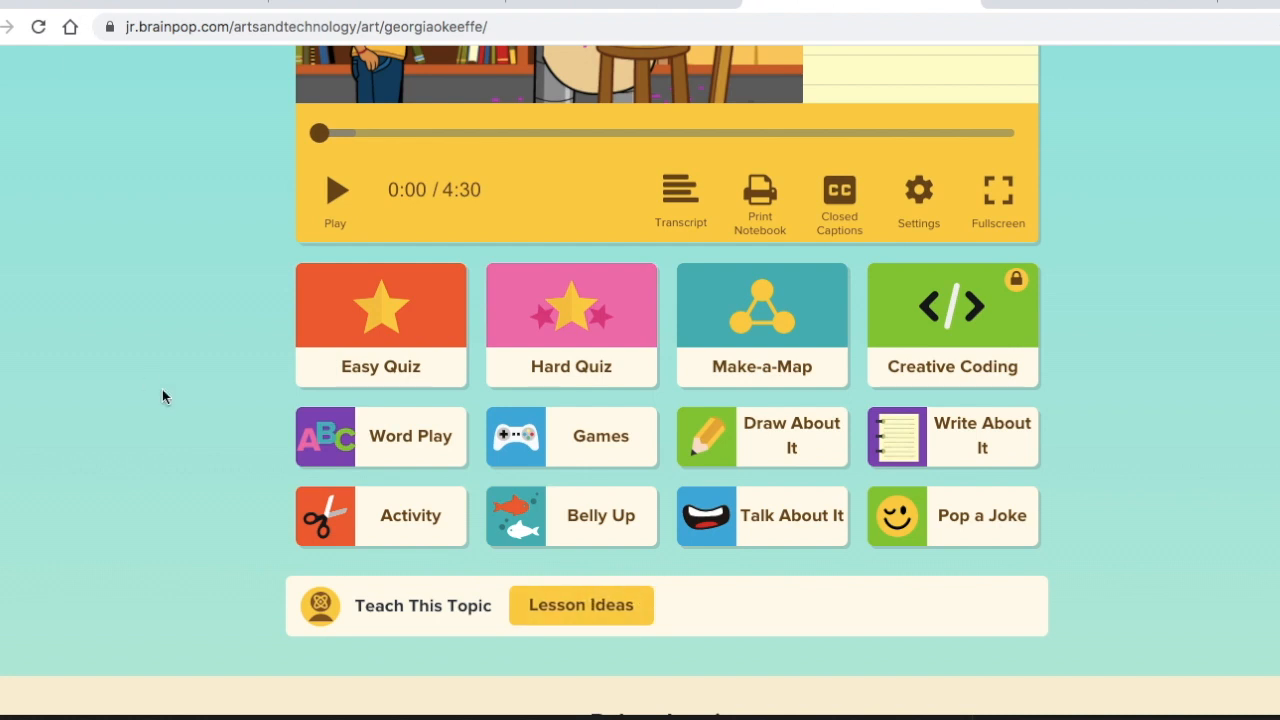
scroll(162, 397, down, 3)
scroll(162, 397, up, 4)
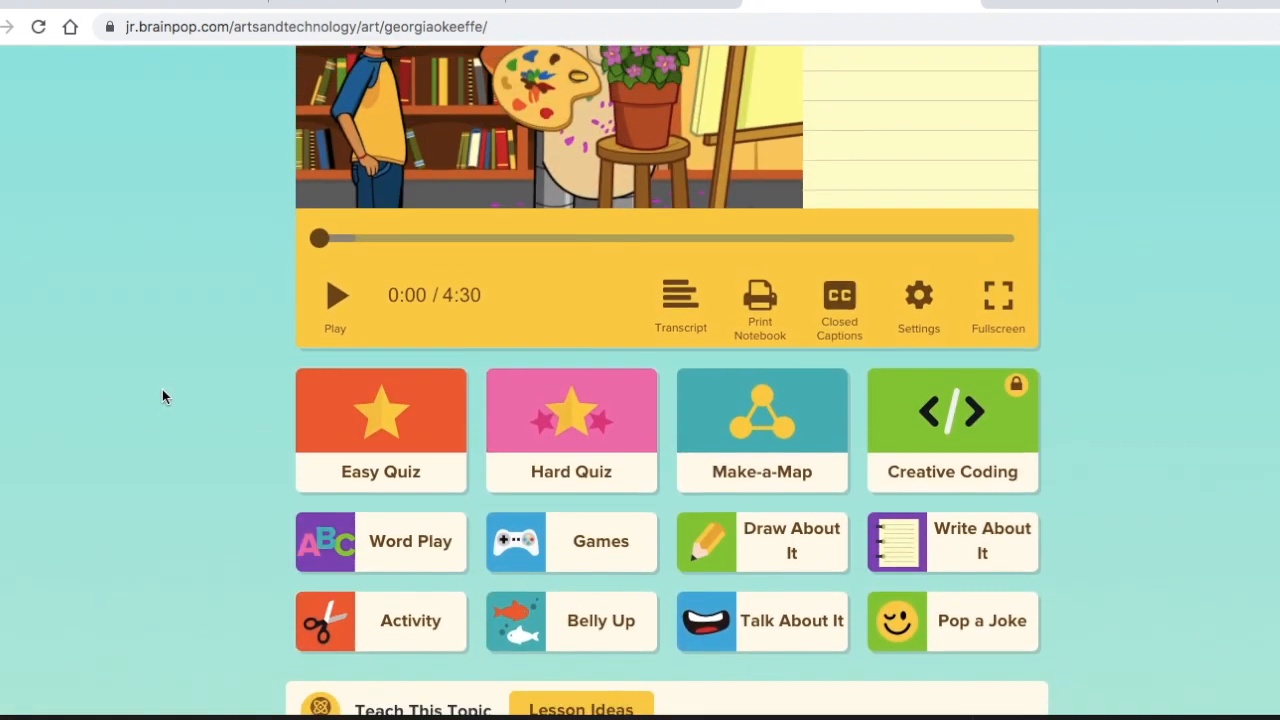
scroll(163, 396, up, 3)
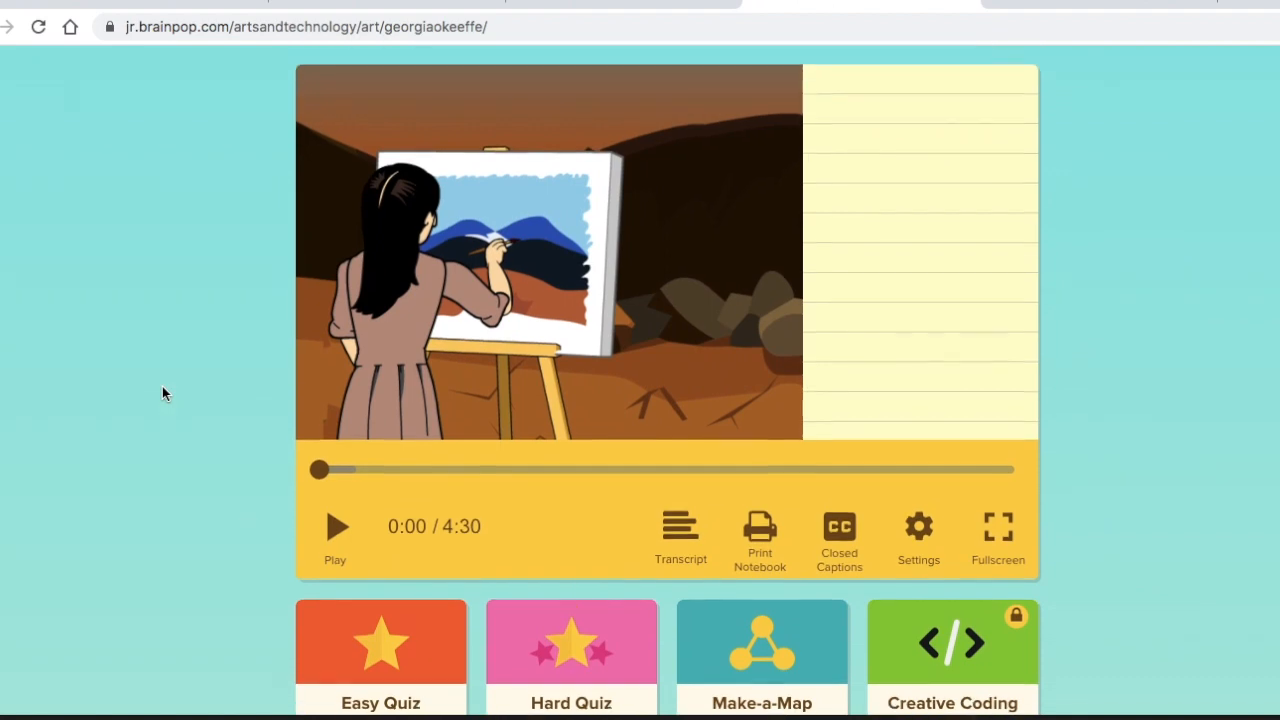
scroll(163, 390, up, 2)
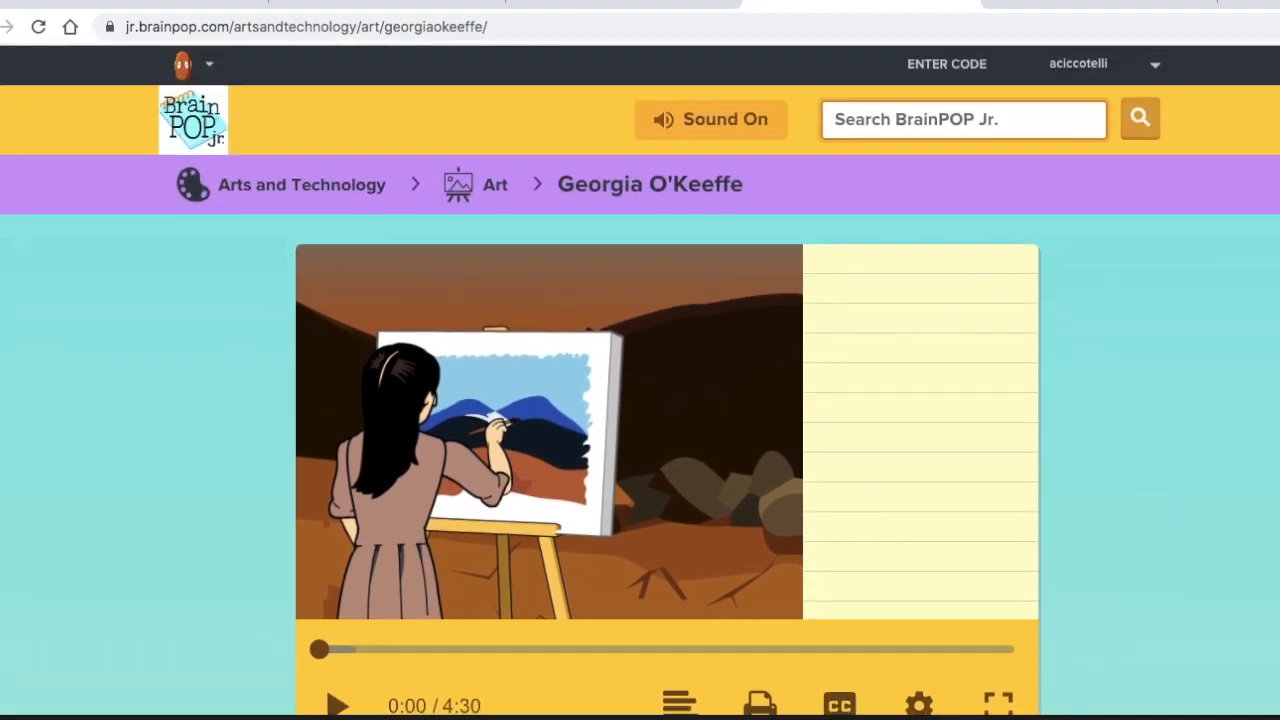